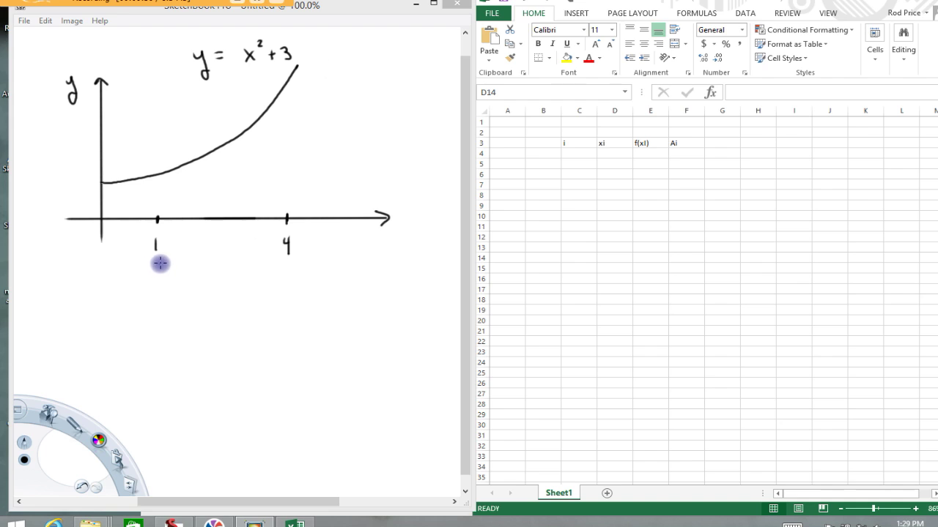
- Label the x-axis marks 1 and 4 as a and b, and write N = ? beside the function
left_click_drag(159, 262, 159, 273)
left_click_drag(285, 265, 290, 273)
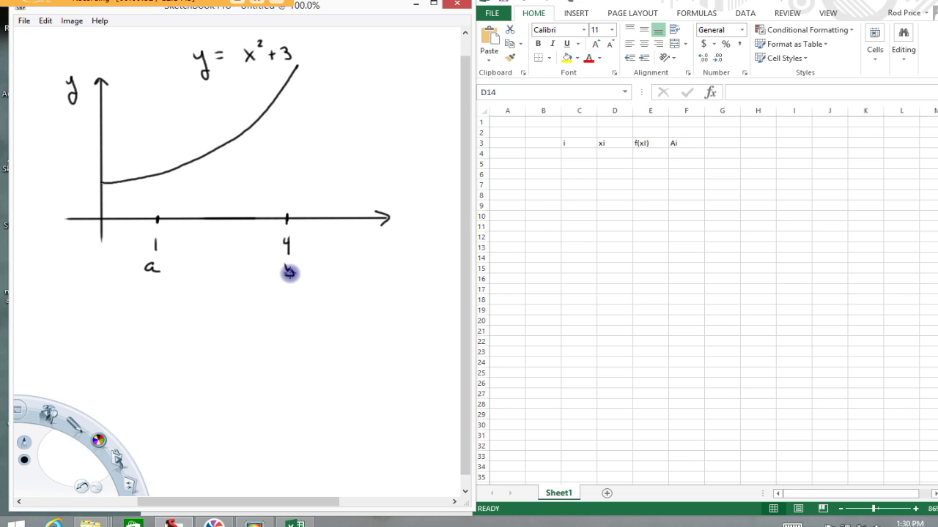
left_click_drag(336, 63, 367, 48)
left_click_drag(357, 55, 376, 54)
left_click(376, 58)
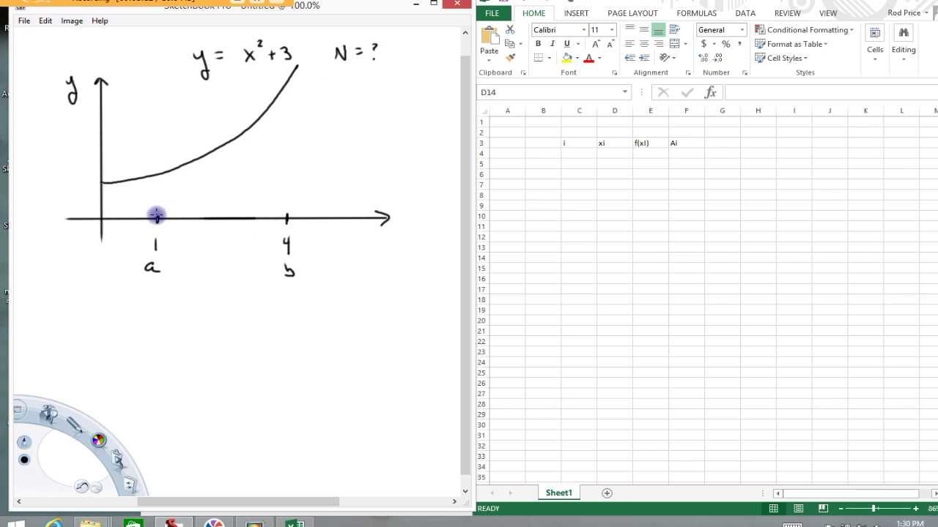
- Sketch three trial rectangles extending above the curve from x = 1 and undo them
mouse_move(156, 219)
left_mouse_down()
mouse_move(153, 157)
mouse_move(188, 160)
mouse_move(190, 215)
mouse_move(182, 153)
mouse_move(212, 145)
mouse_move(222, 224)
mouse_move(215, 161)
mouse_move(223, 130)
mouse_move(253, 128)
mouse_move(252, 223)
left_mouse_up()
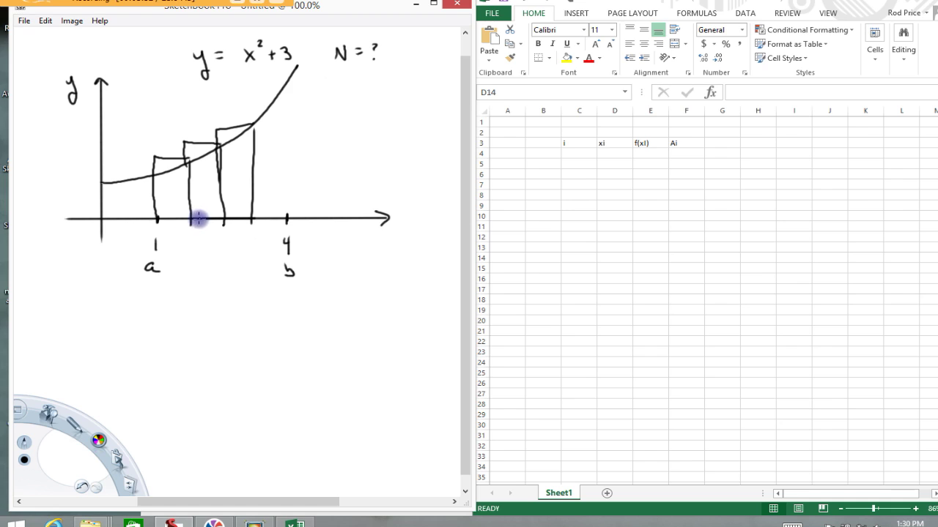
left_click(80, 487)
left_click(81, 487)
left_click(80, 487)
left_click(80, 487)
left_click(80, 487)
left_click(81, 487)
left_click(80, 488)
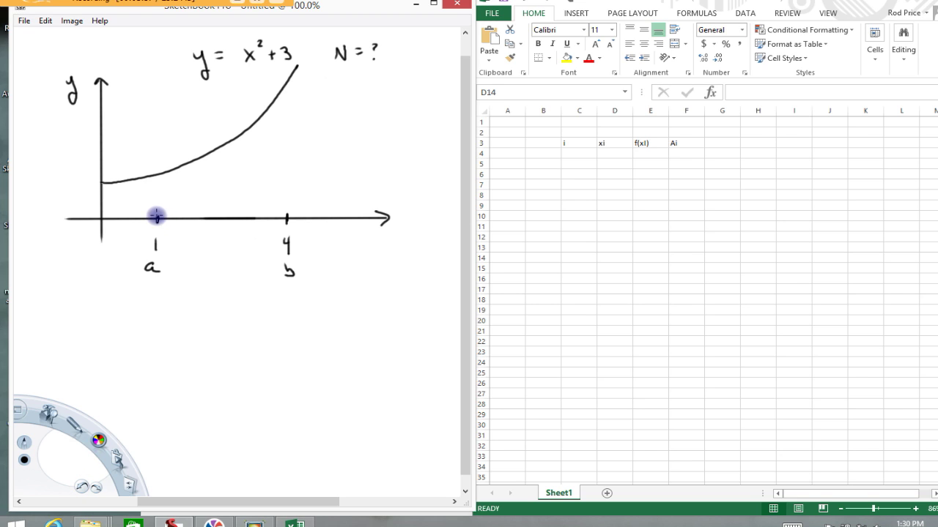
- Sketch three narrow left-endpoint rectangles with green-filled gaps under the curve, undo them and return to black ink
mouse_move(156, 218)
left_mouse_down()
mouse_move(154, 178)
mouse_move(170, 177)
mouse_move(174, 209)
mouse_move(171, 176)
mouse_move(180, 171)
mouse_move(188, 209)
mouse_move(185, 167)
mouse_move(195, 162)
mouse_move(203, 218)
left_mouse_up()
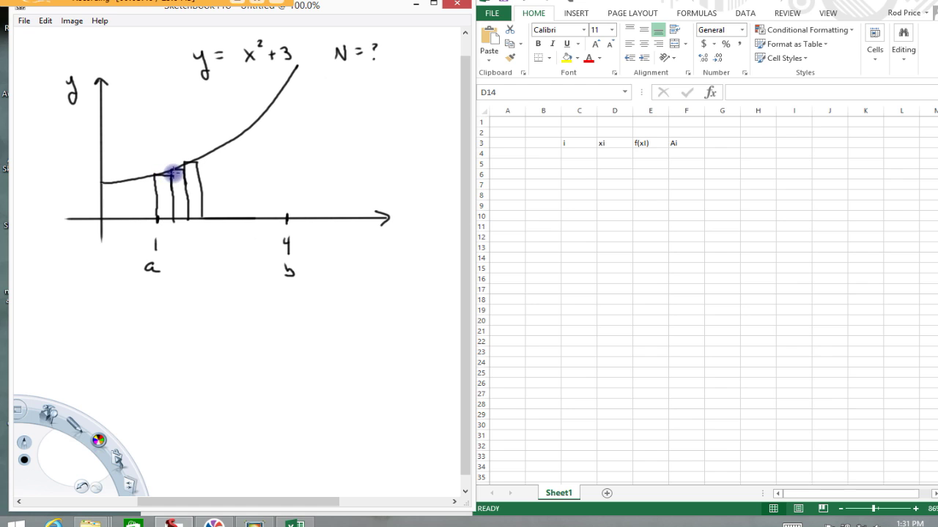
left_click_drag(98, 441, 65, 440)
left_click_drag(165, 172, 183, 167)
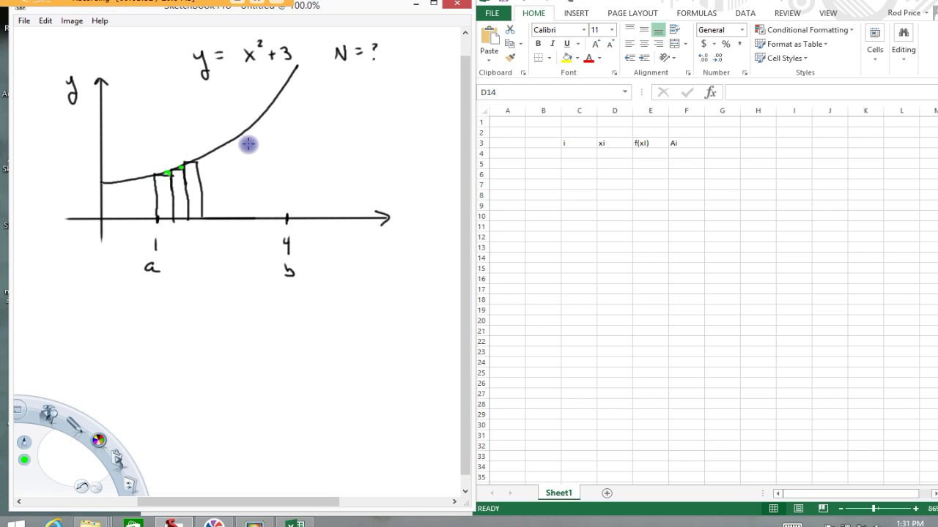
left_click(81, 488)
left_click(82, 487)
left_click(82, 487)
left_click(81, 487)
left_click(82, 488)
left_click(81, 488)
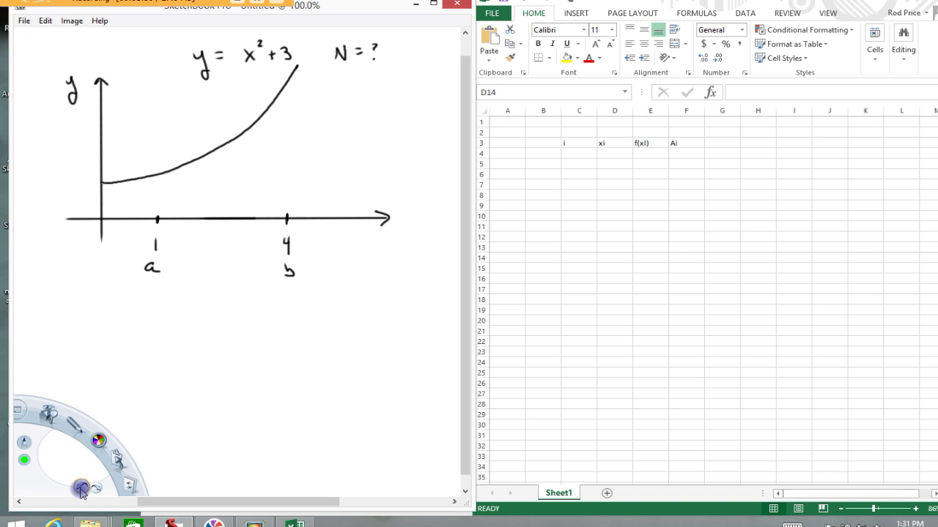
left_click(99, 440)
left_click(96, 408)
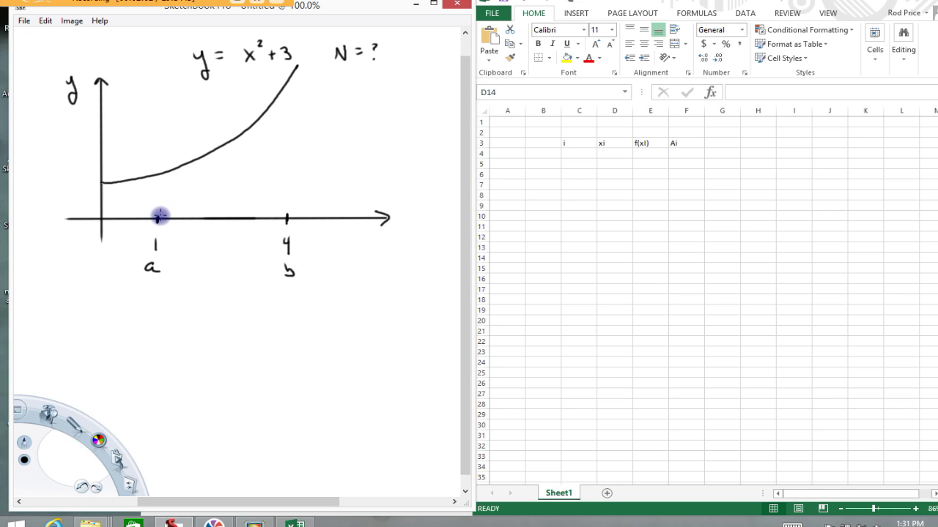
- Draw three adjacent midpoint rectangles starting at x = 1, each crossing the curve at the middle of its top edge
mouse_move(156, 219)
left_mouse_down()
mouse_move(155, 167)
mouse_move(188, 166)
mouse_move(187, 218)
left_mouse_up()
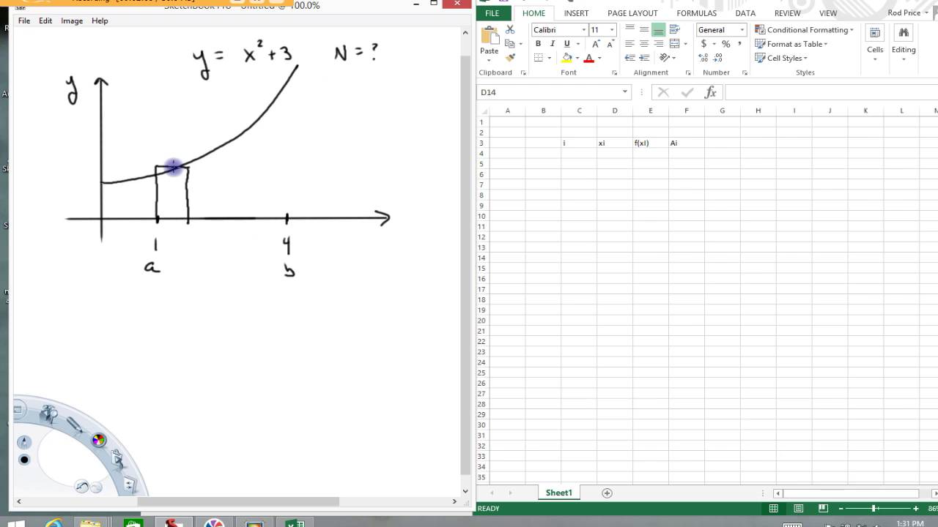
left_click(174, 168)
mouse_move(188, 168)
left_mouse_down()
mouse_move(210, 155)
mouse_move(212, 219)
left_mouse_up()
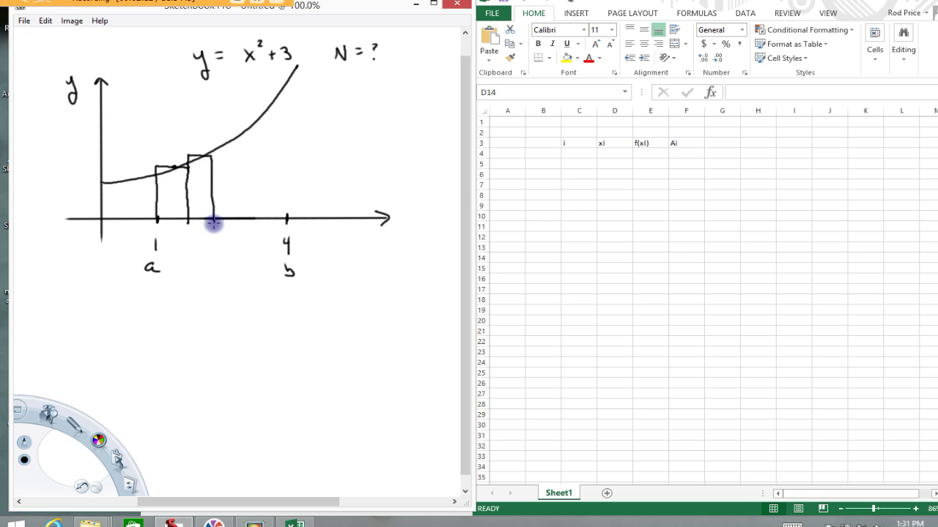
mouse_move(209, 164)
left_mouse_down()
mouse_move(210, 145)
mouse_move(237, 143)
mouse_move(237, 217)
left_mouse_up()
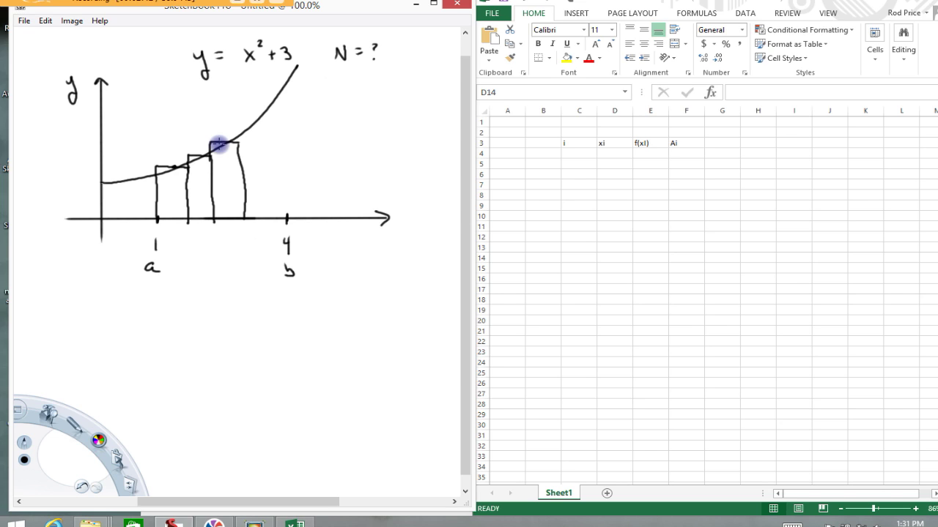
- Hatch the area of the first rectangle and undo the hatching
mouse_move(186, 209)
left_mouse_down()
mouse_move(170, 215)
mouse_move(178, 191)
mouse_move(165, 184)
mouse_move(168, 168)
left_mouse_up()
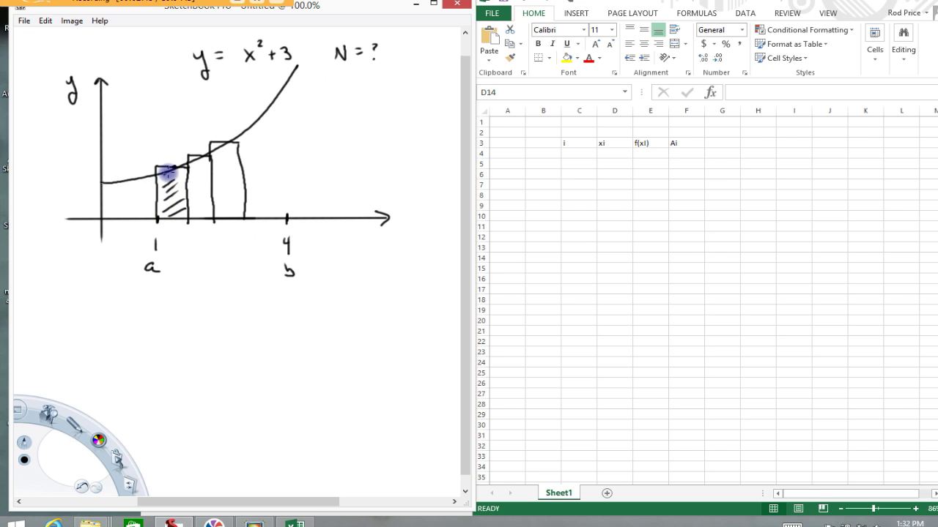
left_click(80, 482)
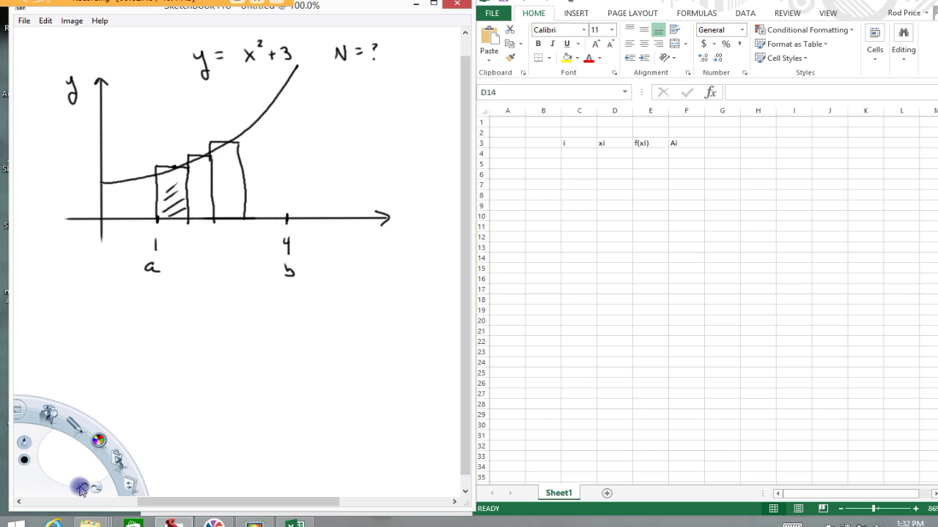
left_click(81, 486)
left_click(82, 489)
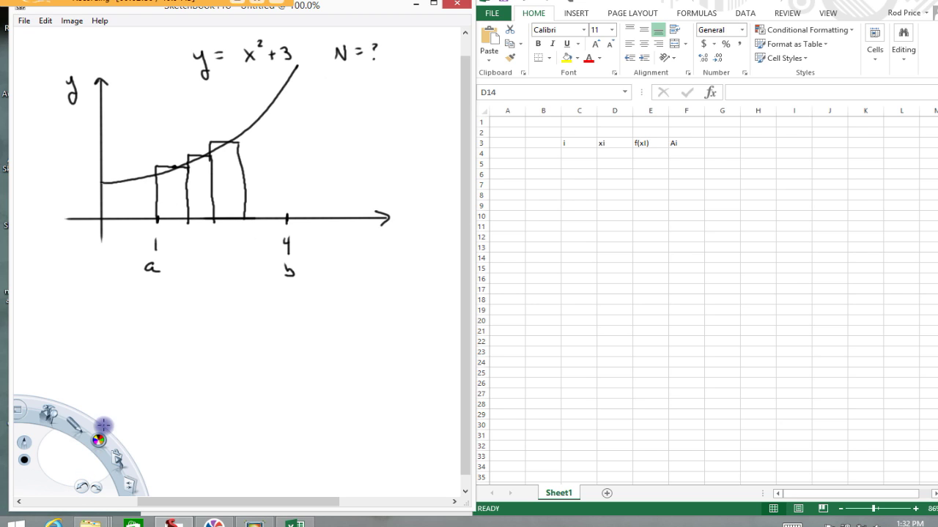
- Write Δx = (b−a)/N under N = ? and mark the first rectangle's midpoint on the x-axis
mouse_move(318, 91)
left_mouse_down()
mouse_move(320, 78)
mouse_move(340, 88)
mouse_move(331, 91)
mouse_move(359, 83)
left_mouse_up()
left_click_drag(349, 88, 360, 88)
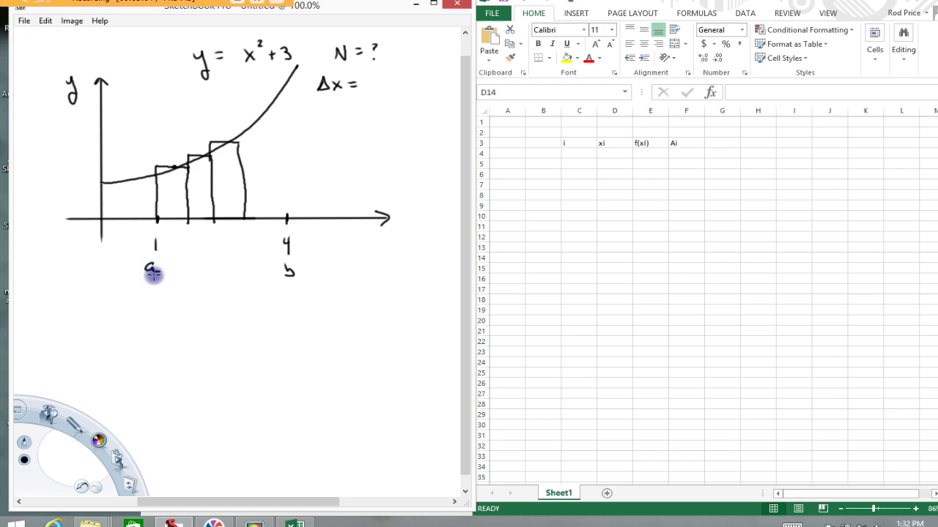
mouse_move(367, 68)
left_mouse_down()
mouse_move(368, 78)
mouse_move(393, 75)
mouse_move(388, 88)
mouse_move(403, 85)
mouse_move(390, 91)
left_mouse_up()
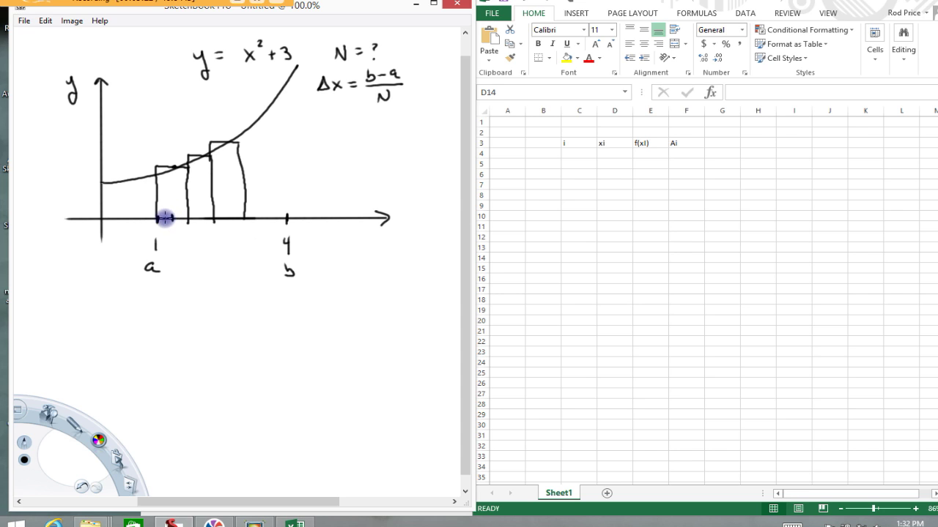
left_click_drag(172, 215, 172, 221)
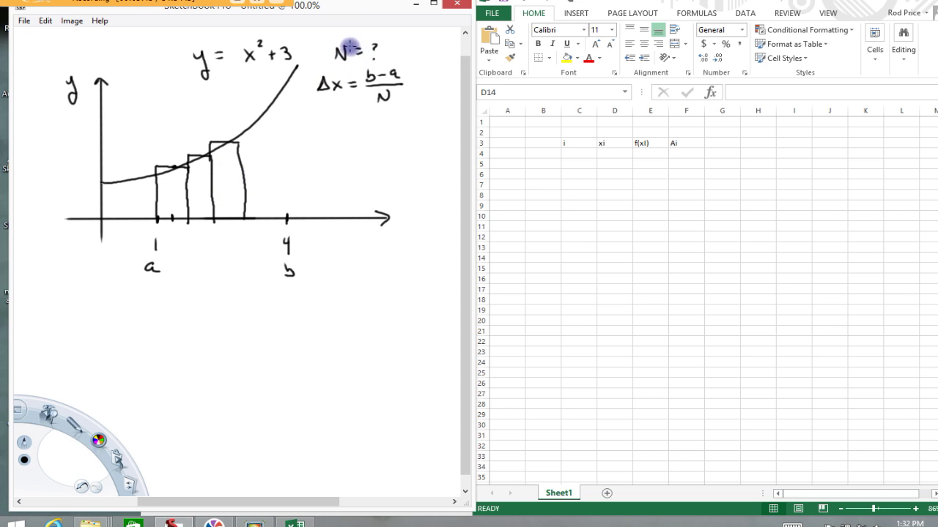
- Write an i column below the graph listing 1, 2, 3, continuation dots and N
left_click_drag(141, 314, 147, 324)
left_click(142, 307)
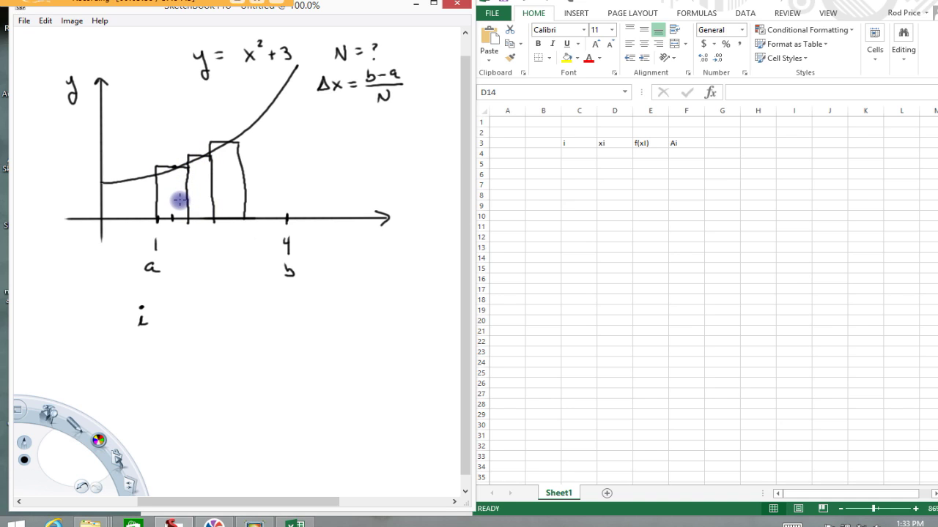
left_click_drag(140, 335, 142, 358)
left_click(139, 381)
left_click(139, 388)
left_click(140, 396)
left_click(136, 410)
left_click_drag(135, 427, 144, 415)
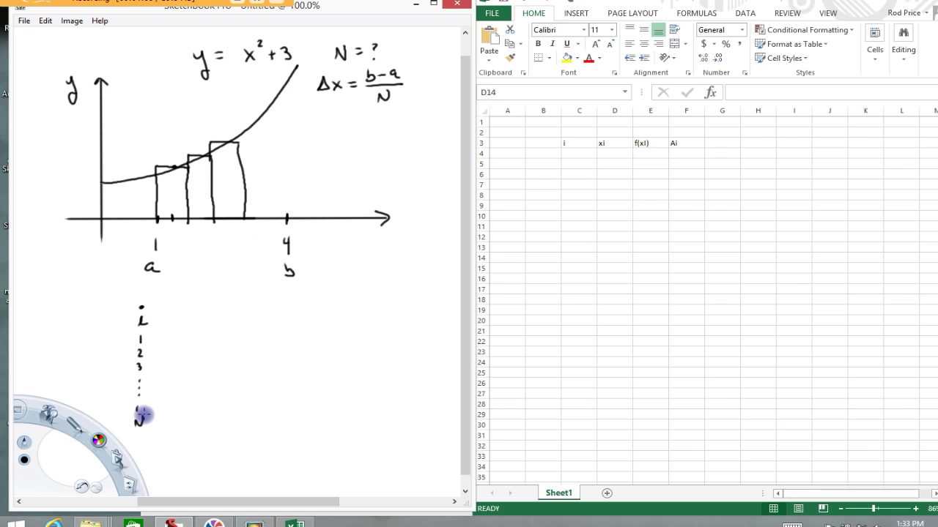
- Mark the rectangles' midpoints on the x-axis and write the column heading xi beside the i column
left_click(172, 218)
left_click(200, 218)
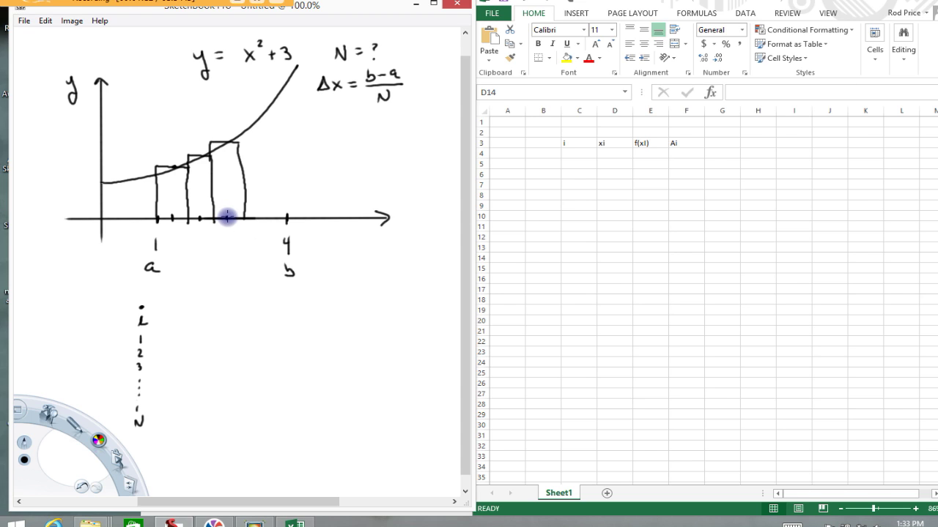
mouse_move(197, 308)
left_mouse_down()
mouse_move(207, 315)
mouse_move(196, 316)
mouse_move(215, 314)
left_mouse_up()
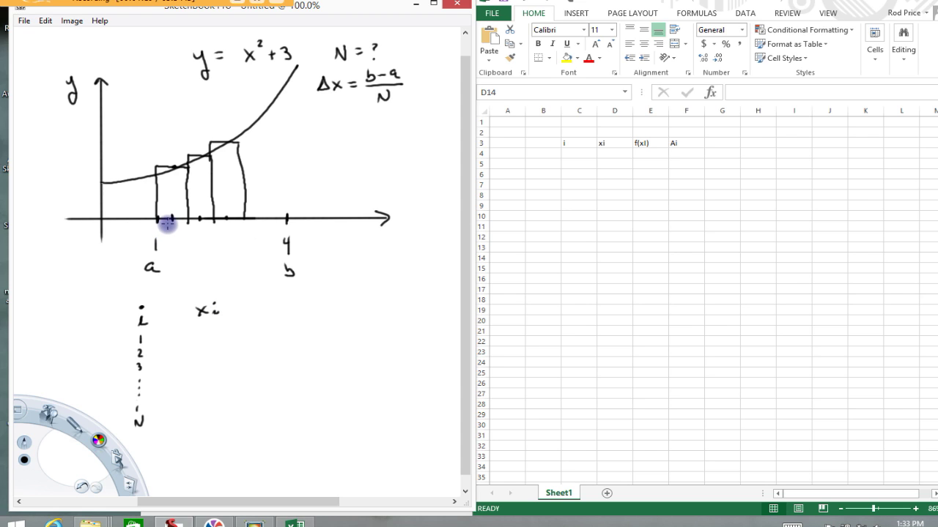
- Try writing an xi expression in the free space beside the i column and undo it
mouse_move(38, 292)
left_mouse_down()
mouse_move(57, 298)
mouse_move(93, 285)
mouse_move(100, 271)
mouse_move(106, 279)
left_mouse_up()
left_click(81, 487)
left_click(80, 487)
left_click(80, 487)
left_click(81, 487)
left_click(81, 487)
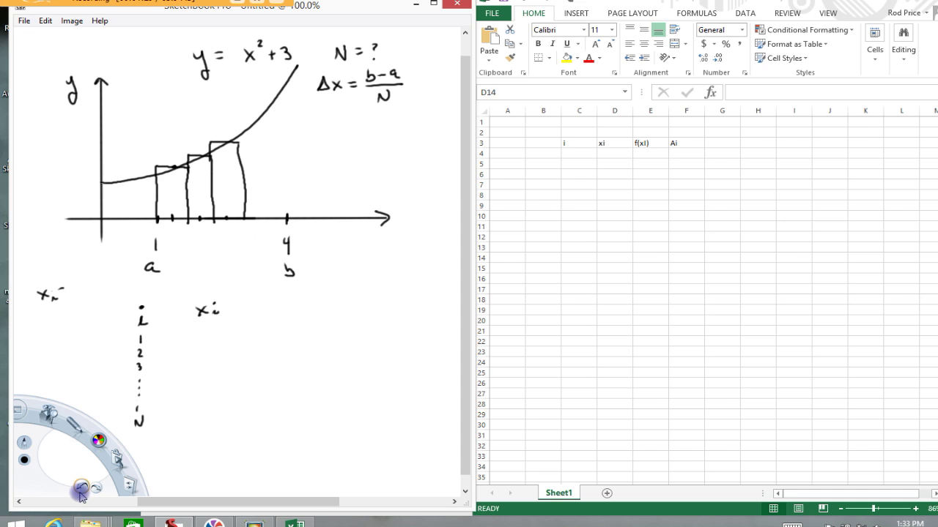
left_click(80, 487)
left_click(80, 487)
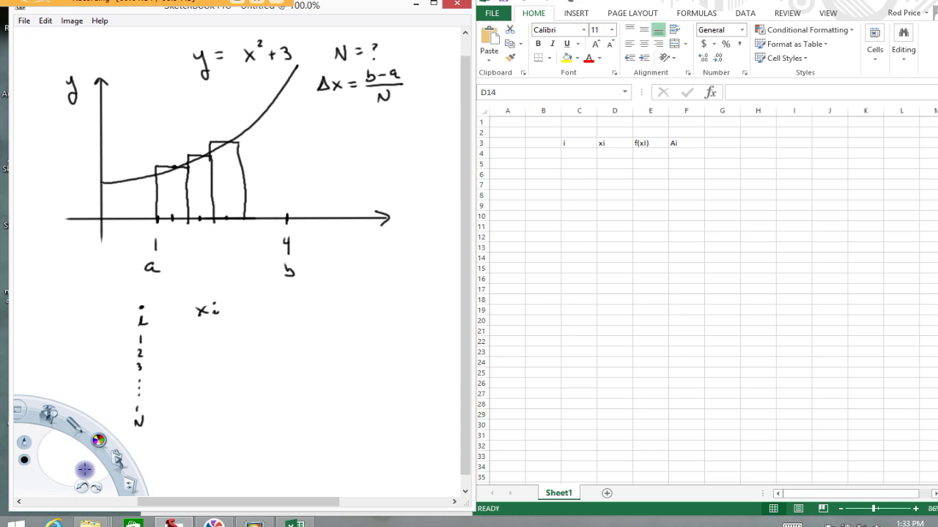
- Write the formula xi = a + iΔx under the xi heading
mouse_move(183, 334)
left_mouse_down()
mouse_move(197, 343)
mouse_move(245, 340)
mouse_move(253, 329)
mouse_move(248, 338)
left_mouse_up()
left_click(196, 334)
left_click(244, 328)
mouse_move(261, 331)
left_mouse_down()
mouse_move(269, 339)
mouse_move(261, 339)
left_mouse_up()
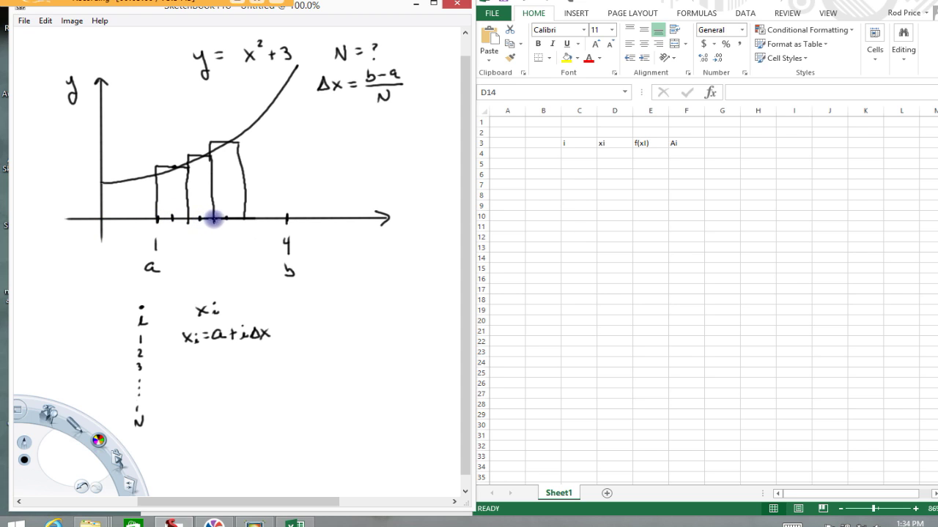
mouse_move(254, 325)
left_mouse_down()
mouse_move(200, 314)
mouse_move(230, 345)
mouse_move(251, 321)
left_mouse_up()
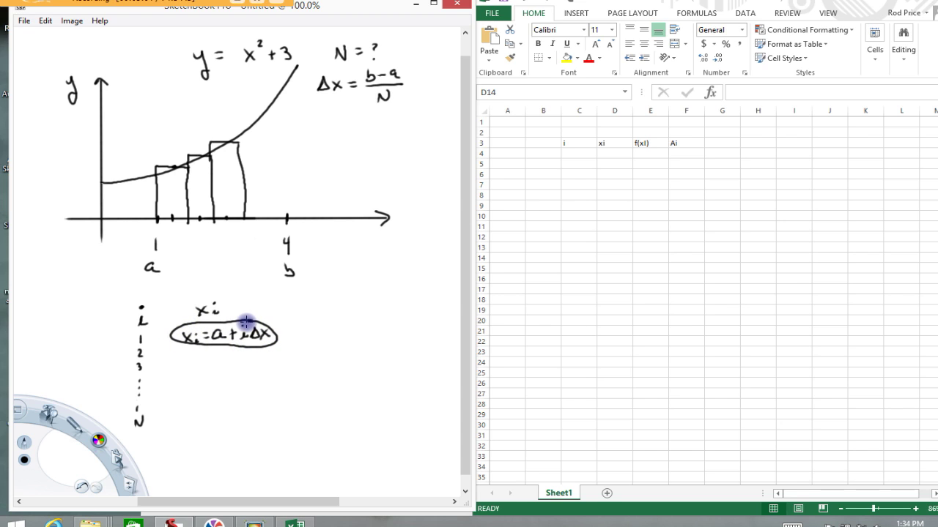
left_click(81, 486)
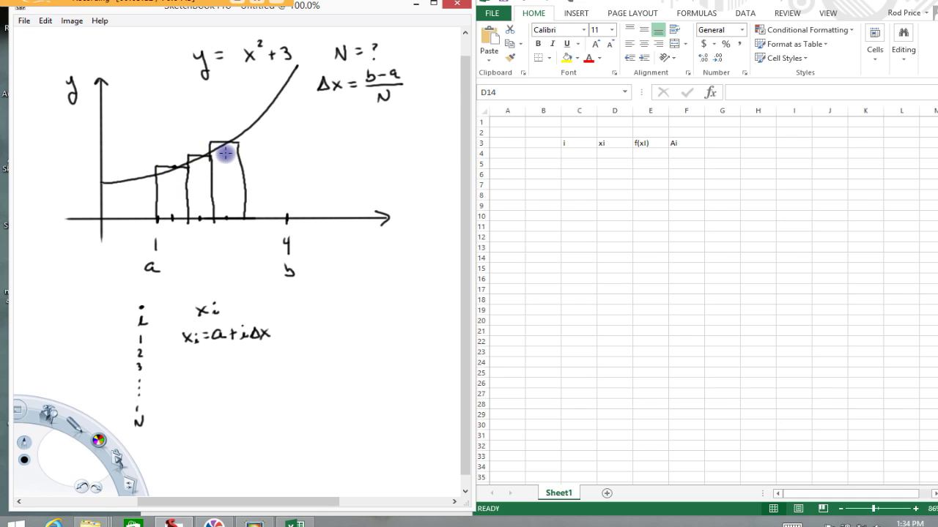
- Extend the xi formula with − .5Δx and underline it
left_click_drag(275, 333, 282, 332)
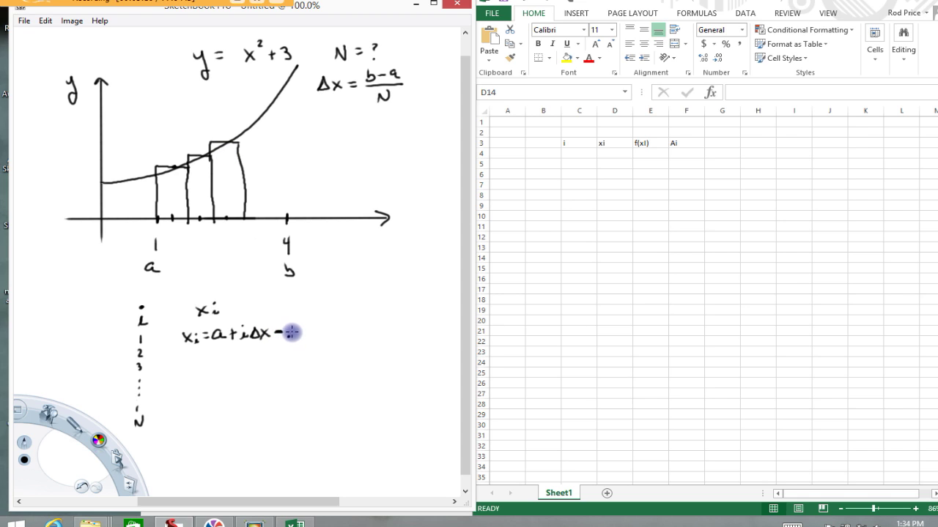
left_click(287, 338)
left_click_drag(299, 332, 293, 340)
left_click_drag(305, 338, 322, 335)
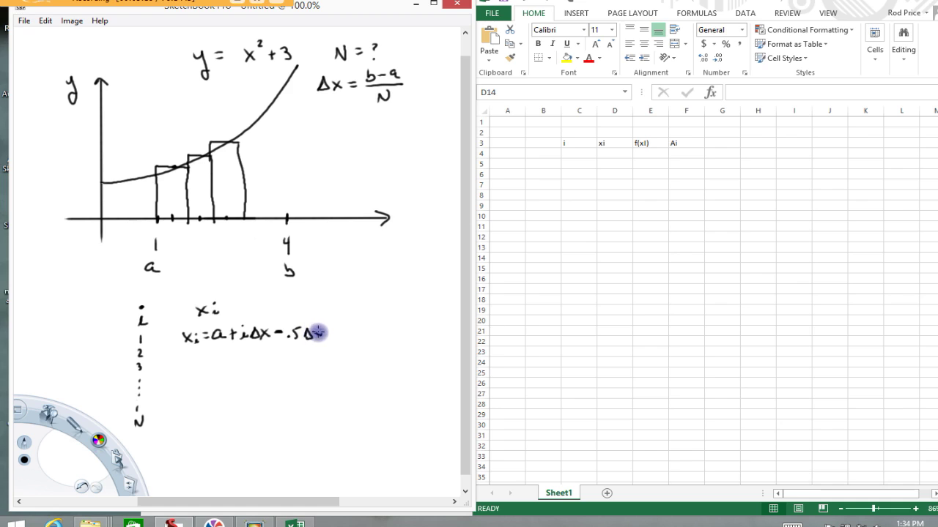
left_click_drag(188, 351, 303, 348)
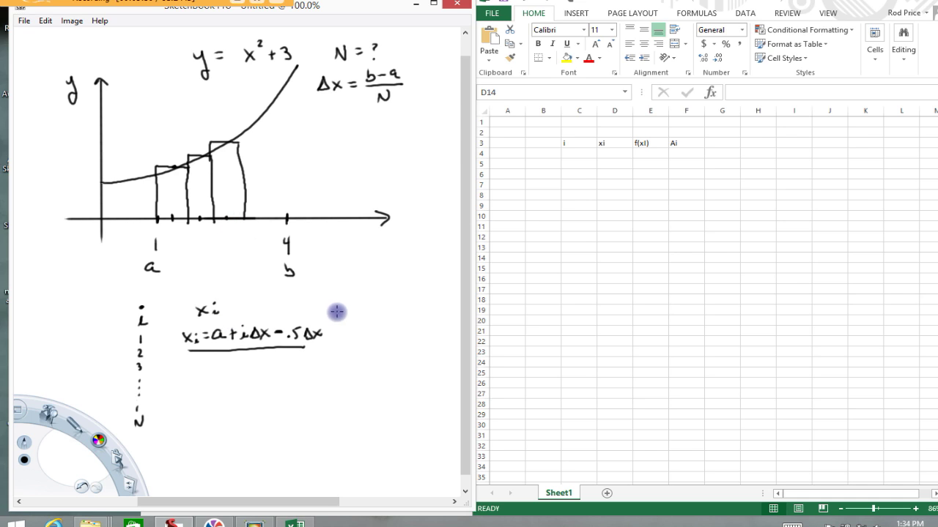
- Write the column headings f(xi) and Ai, and note N = 10 below the Δx formula
mouse_move(354, 305)
left_mouse_down()
mouse_move(338, 317)
mouse_move(377, 313)
mouse_move(386, 323)
left_mouse_up()
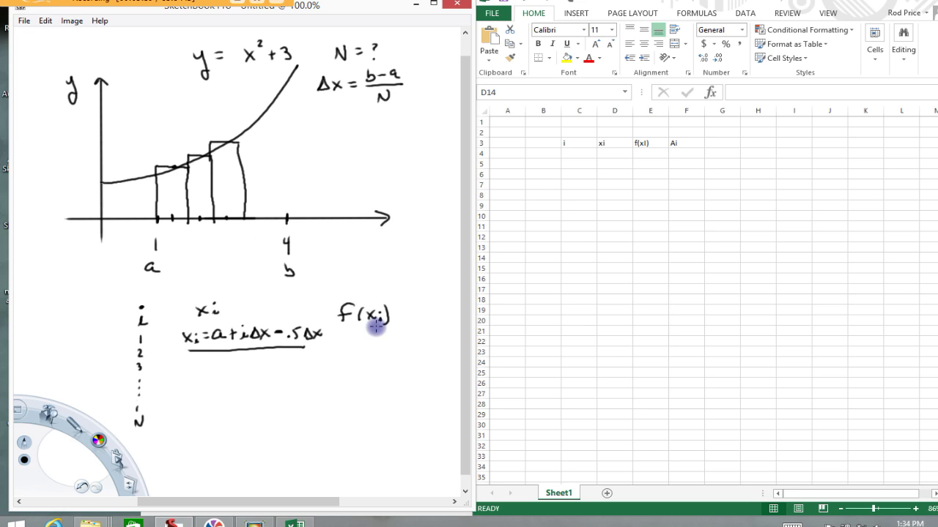
mouse_move(409, 323)
left_mouse_down()
mouse_move(423, 317)
mouse_move(425, 325)
left_mouse_up()
left_click(429, 313)
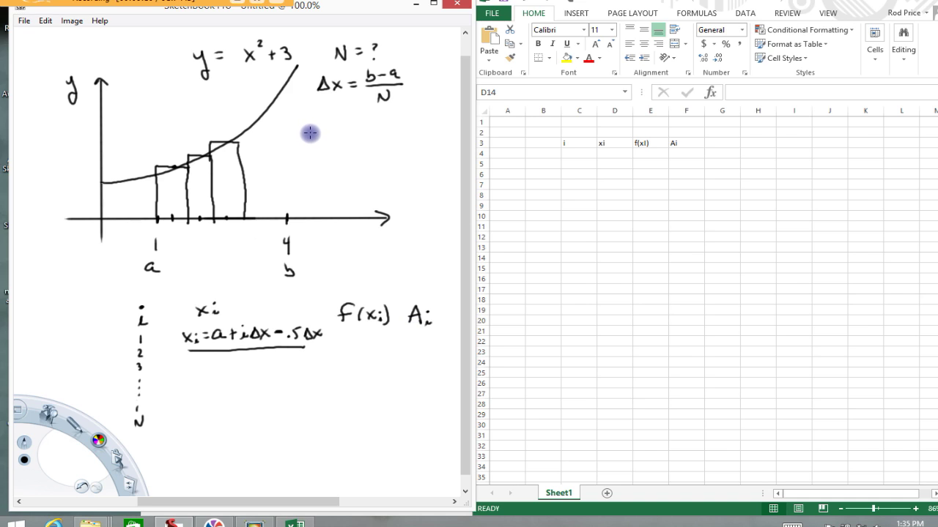
left_click_drag(311, 134, 356, 131)
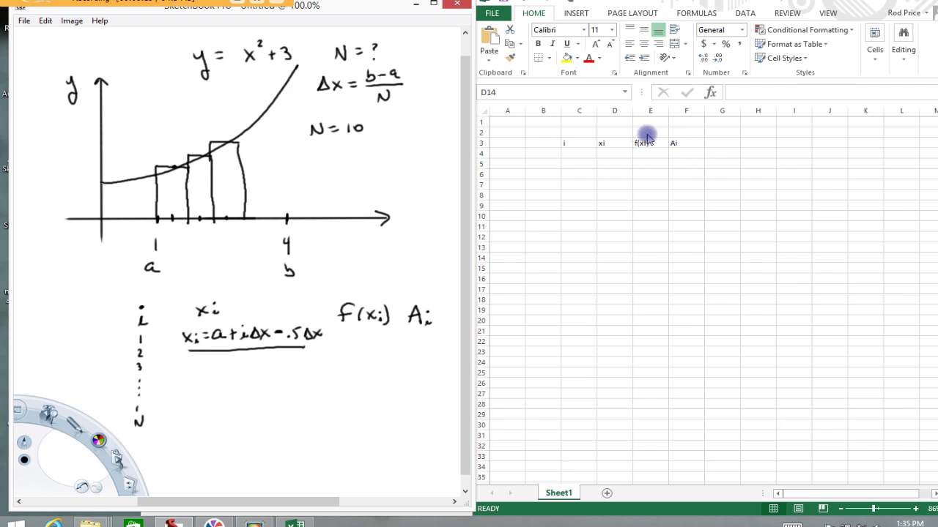
- Enter 1, 2 and 3 down the i column in cells C4 to C6
left_click(578, 154)
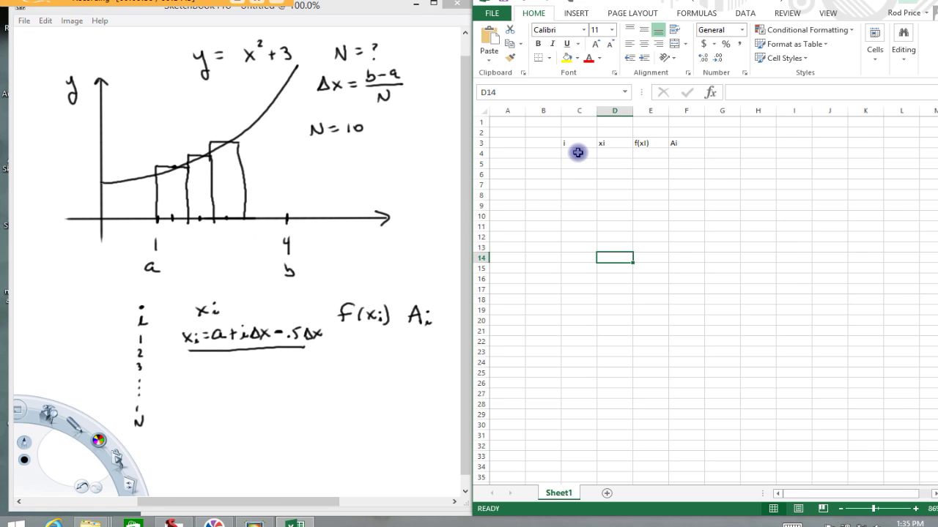
left_click(578, 152)
type("1")
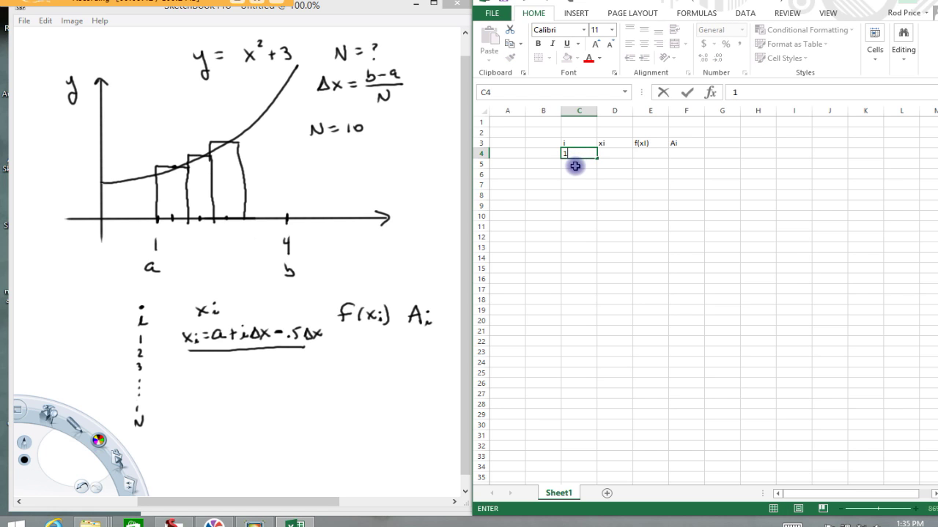
left_click(575, 164)
type("2")
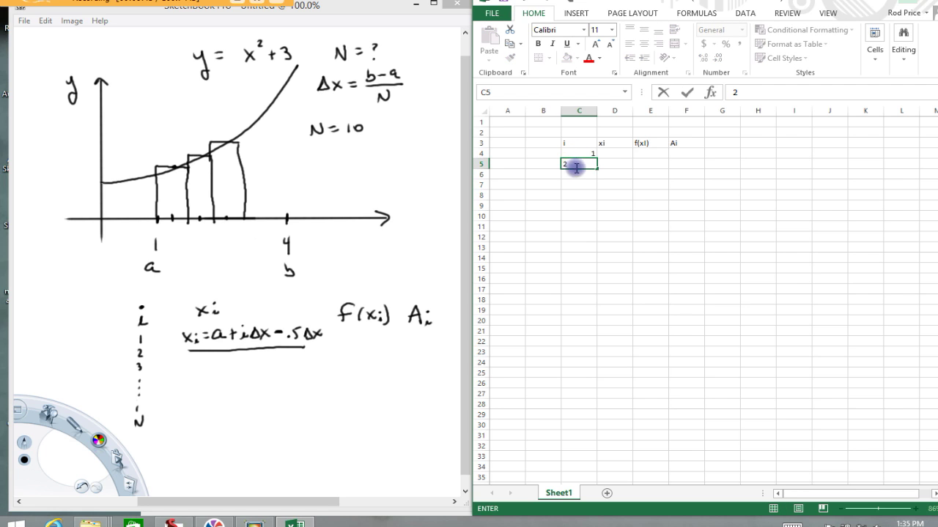
left_click(579, 174)
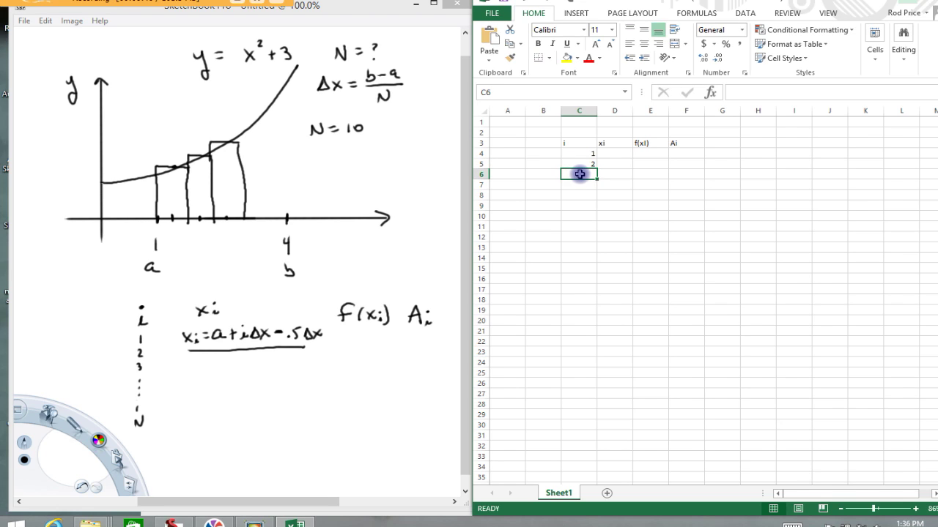
type("3")
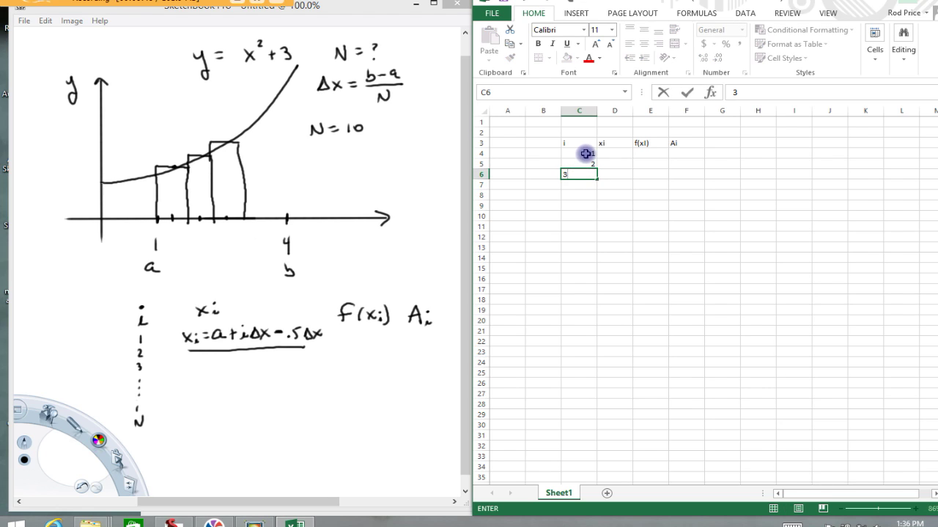
- Extend the i series from C4:C6 down to 10 in cell C13
left_click(585, 153)
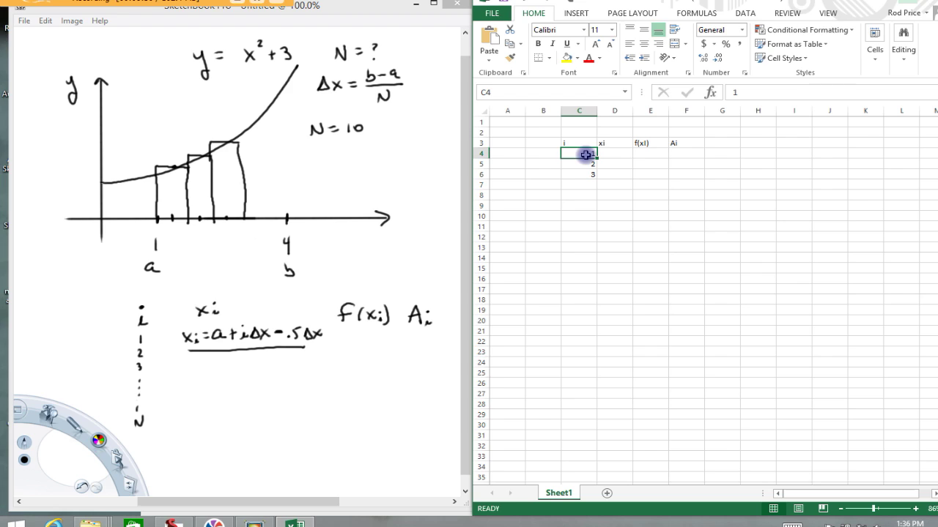
left_click_drag(586, 154, 597, 250)
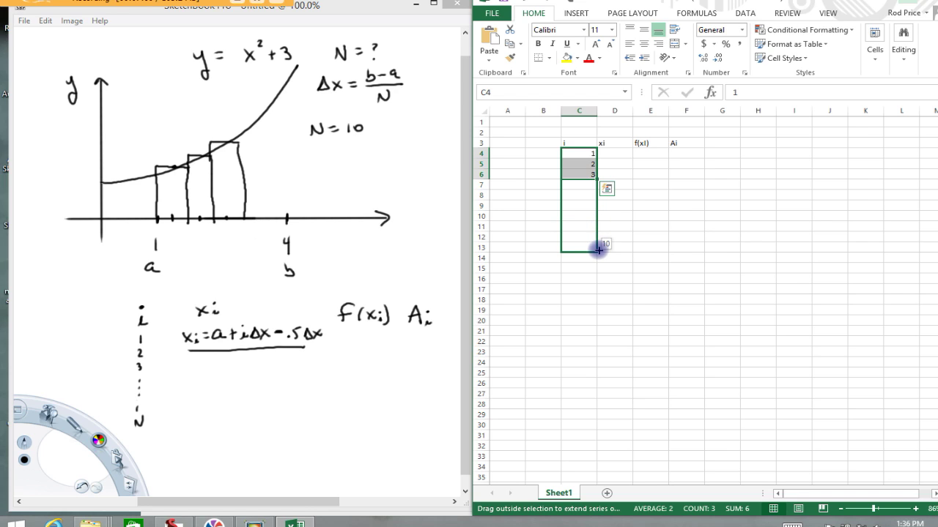
left_click_drag(598, 250, 597, 250)
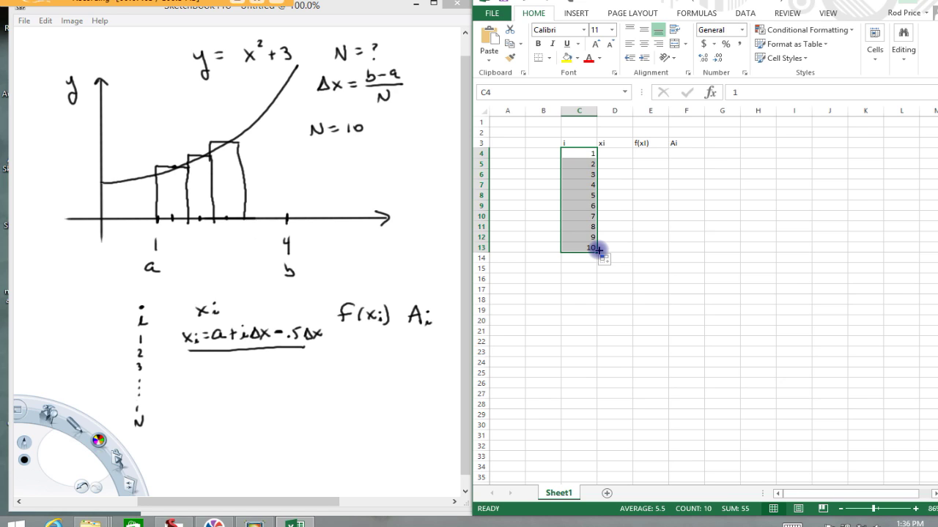
left_click(613, 154)
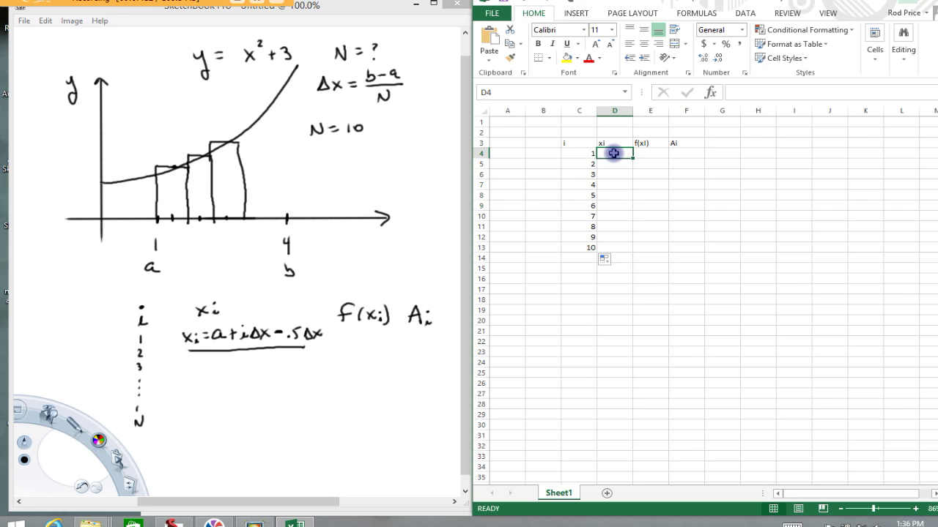
type("=")
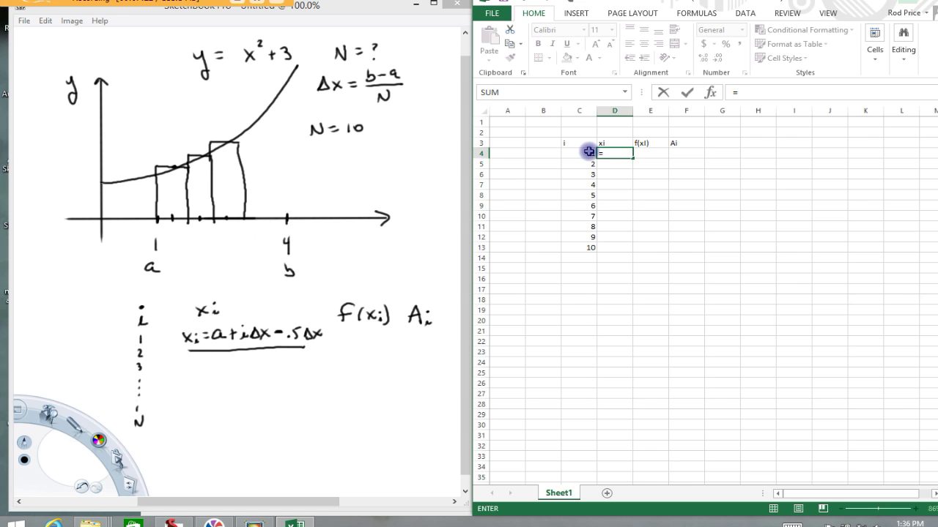
key("BackSpace")
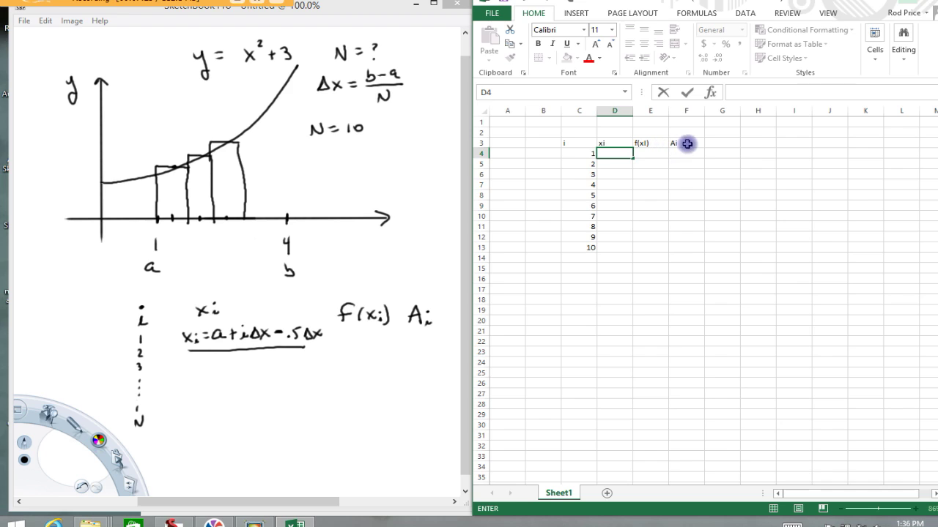
- Enter the label a in H3 with the value 1 beside it in I3
left_click(757, 143)
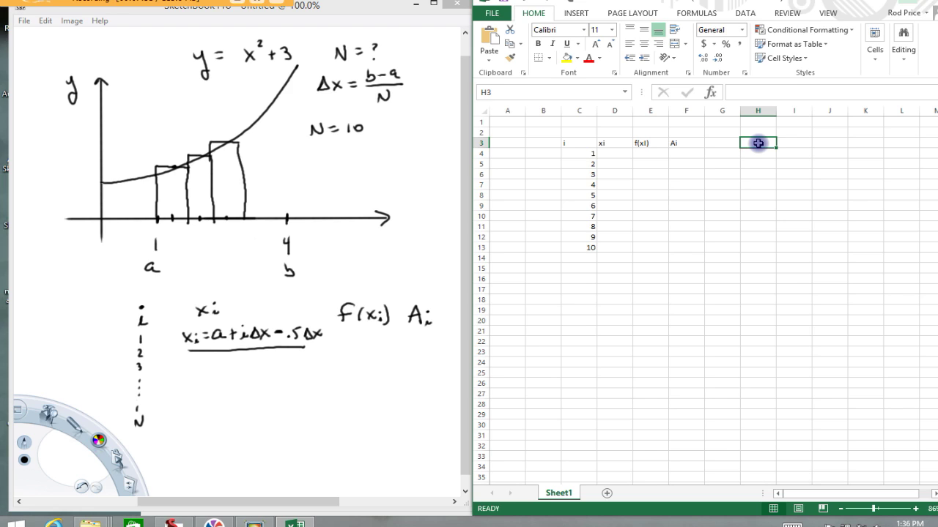
type("a")
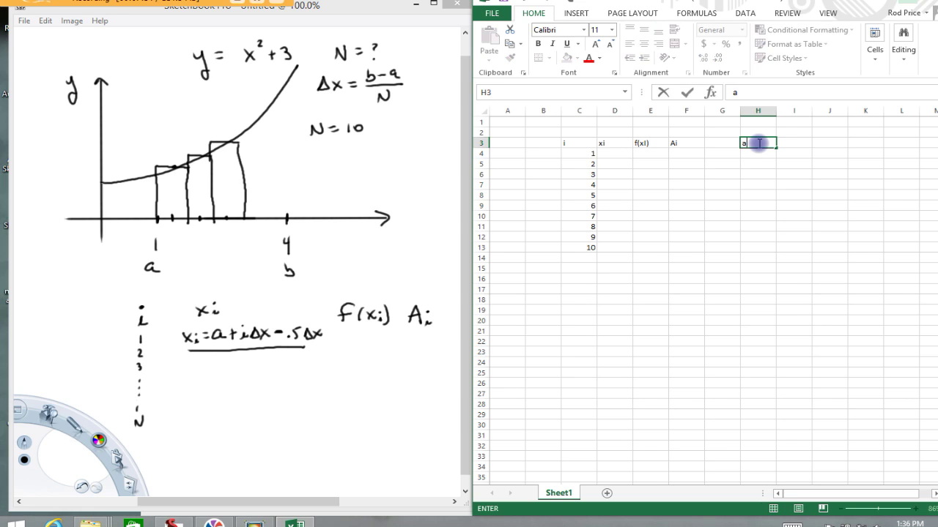
key("Return")
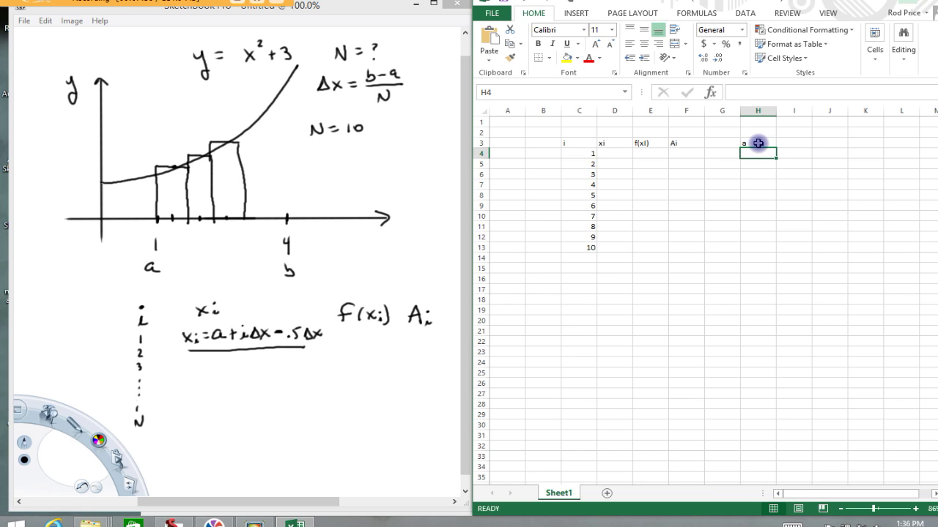
key("Right")
key("Up")
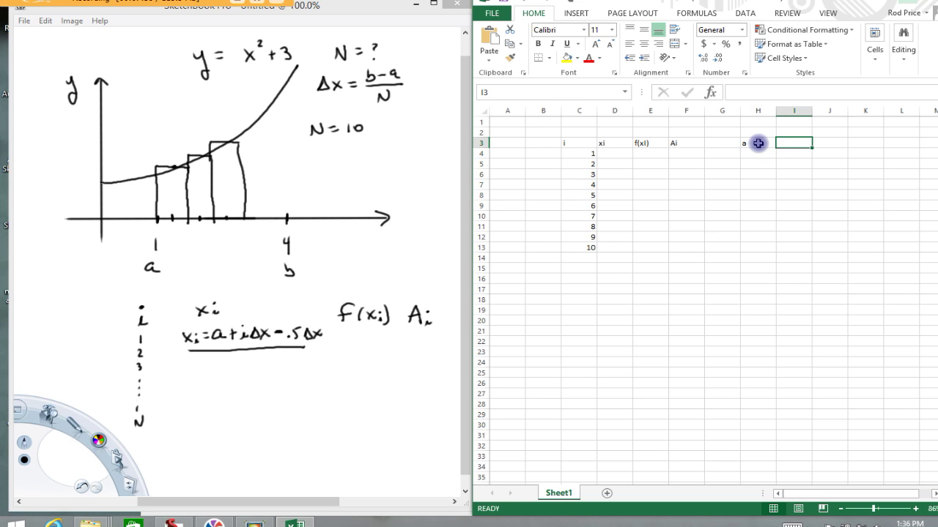
type("1")
key("Return")
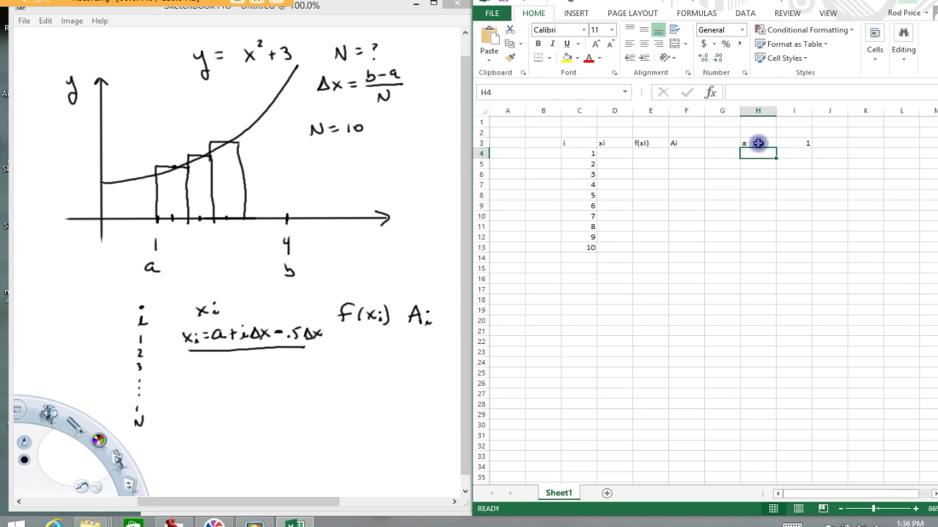
- Add the labels b and N in H4 and H5 with the values 4 and 10 beside them
type("b")
key("Tab")
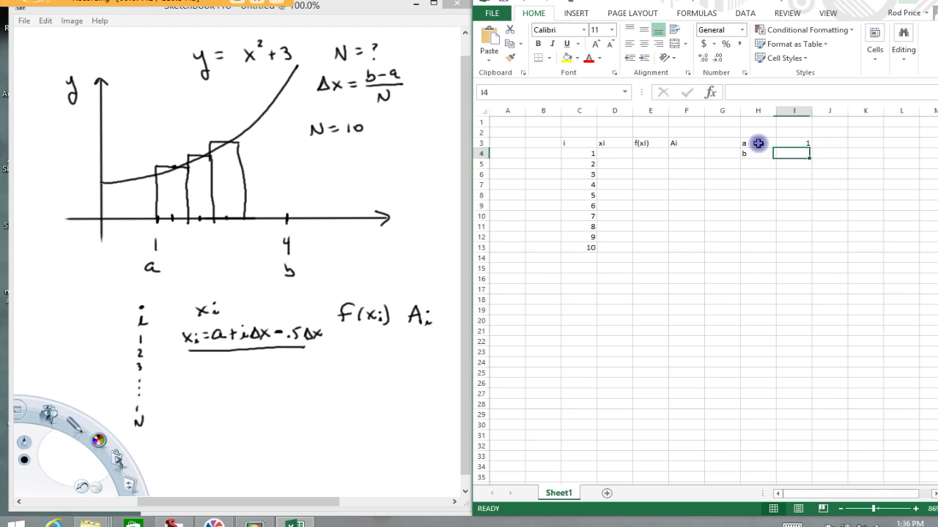
type("4")
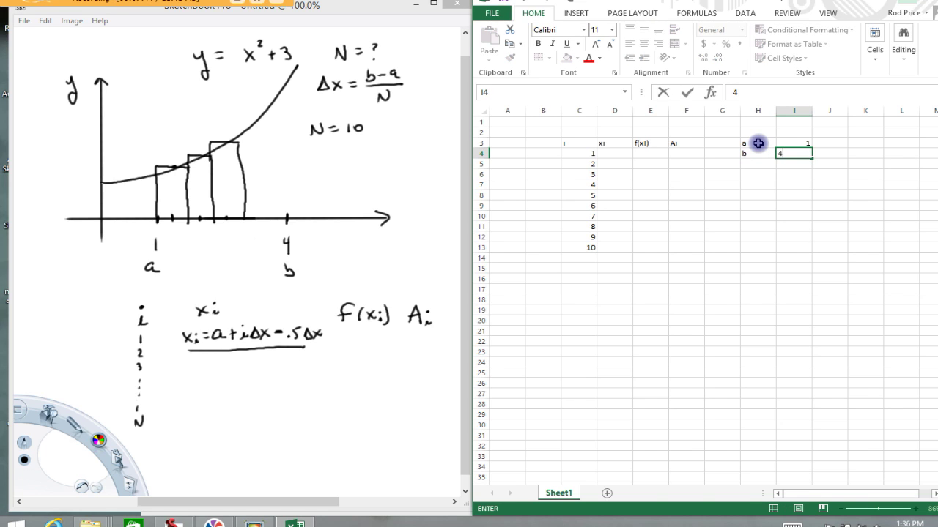
key("Return")
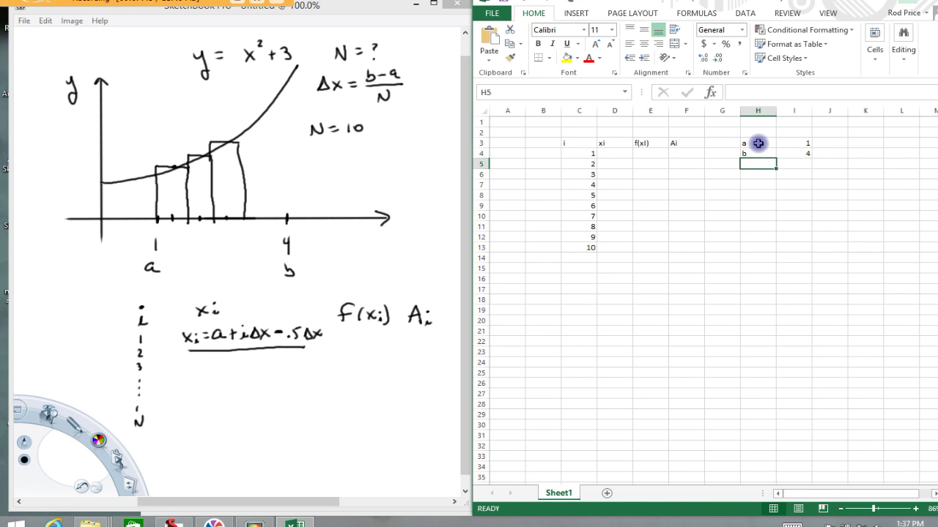
type("N")
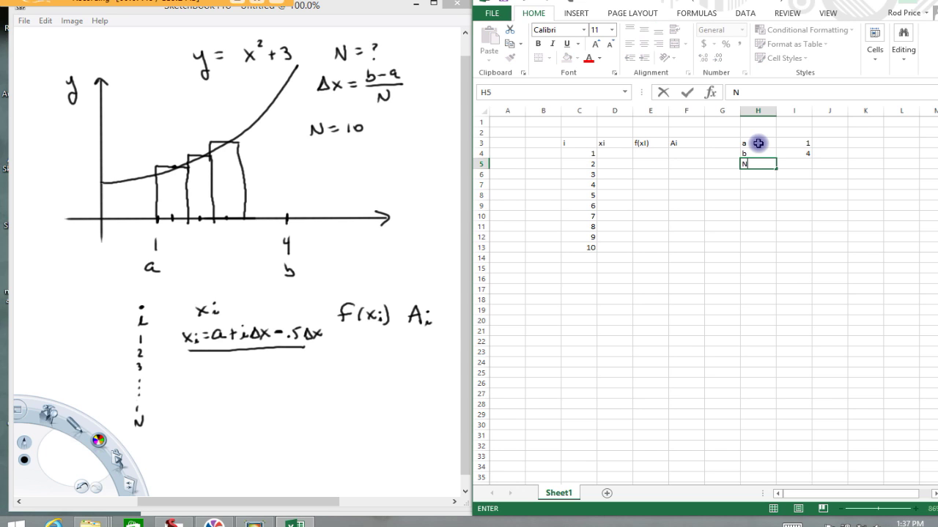
key("Tab")
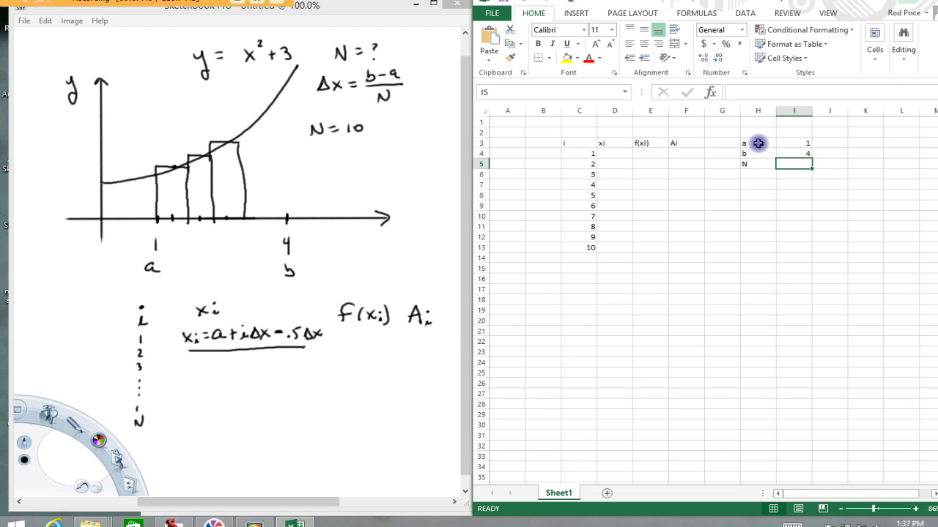
type("10")
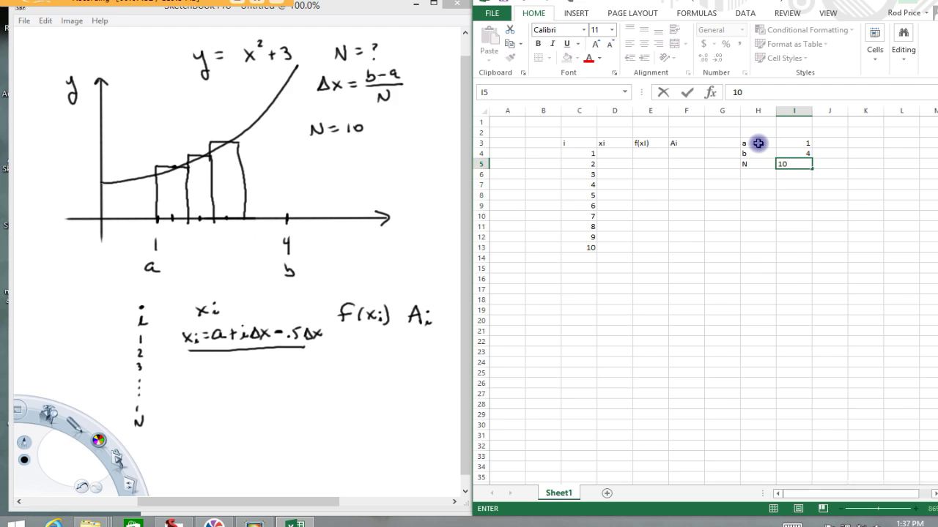
key("Return")
- Enter the label delt x in H6 below N
key("Left")
type("de")
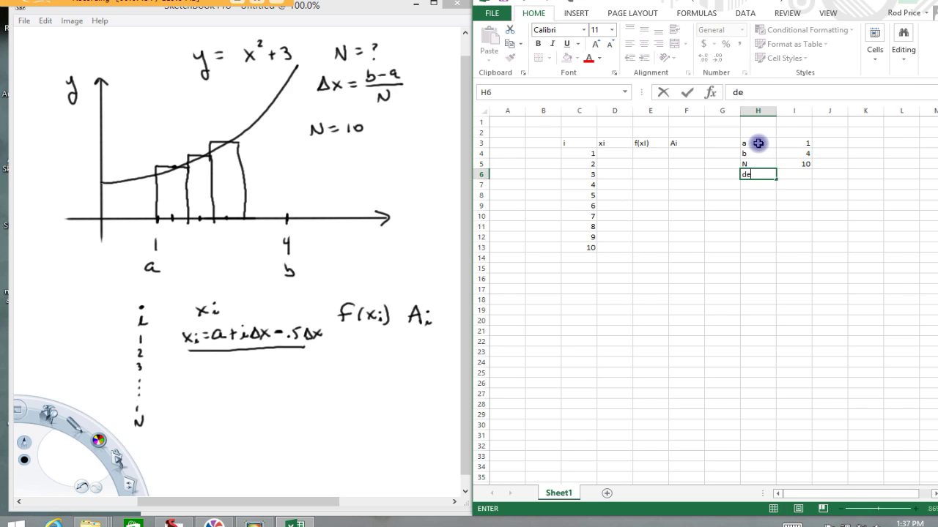
type("t")
key("BackSpace")
type("lt x")
key("Tab")
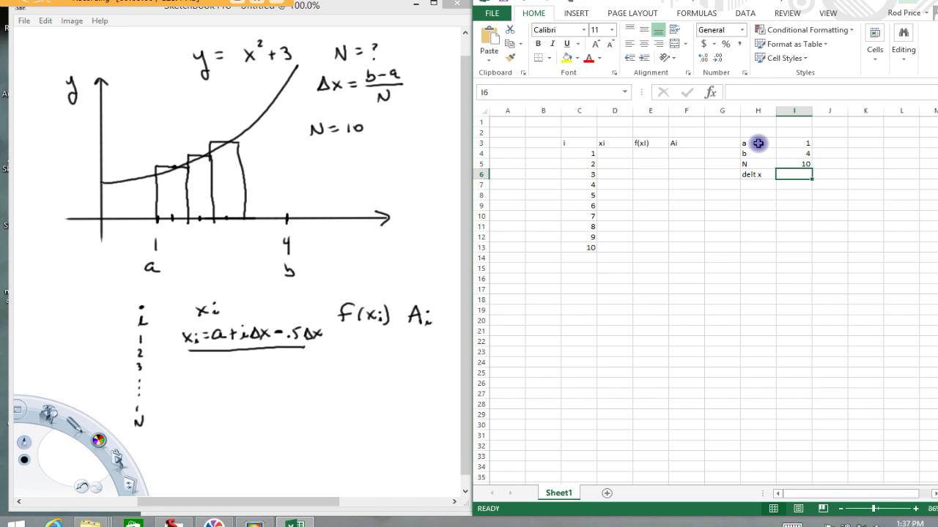
- Calculate delt x in I6 with the formula =(I4-I3)/I5
type("=(")
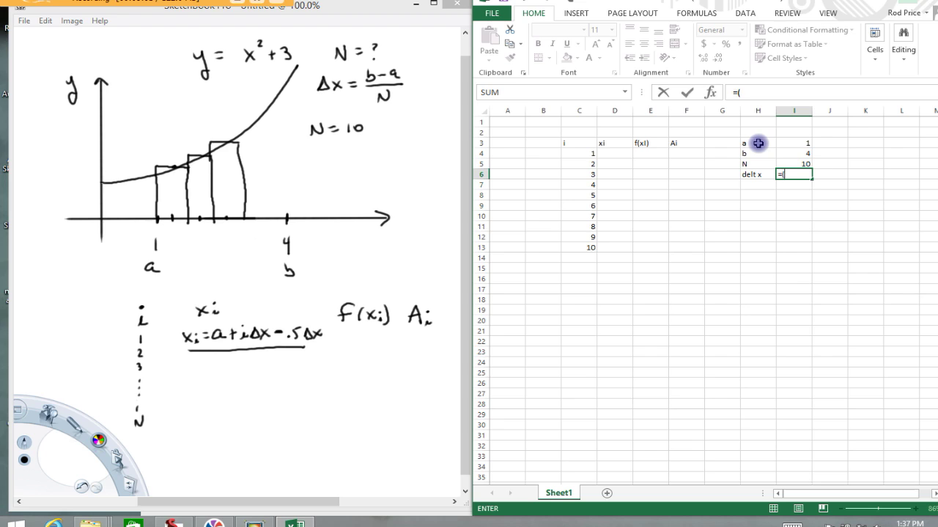
left_click(785, 152)
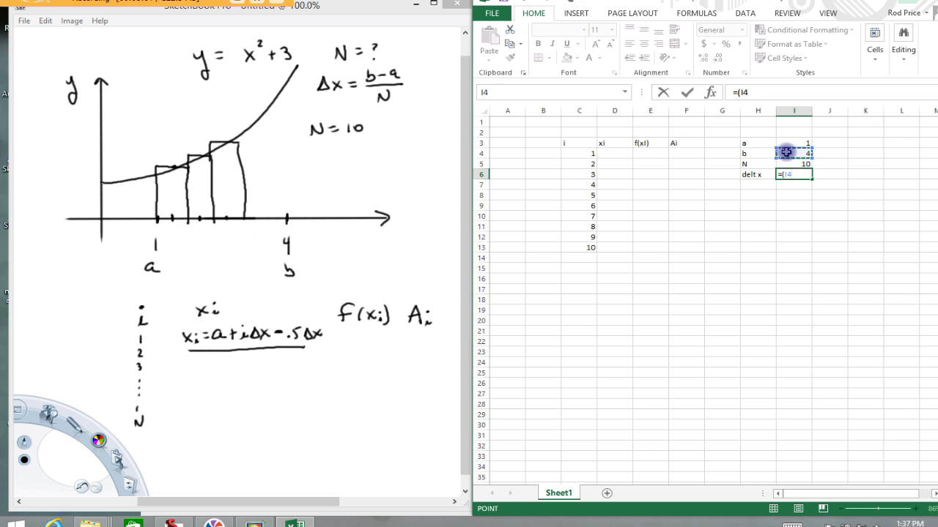
type("-")
left_click(789, 142)
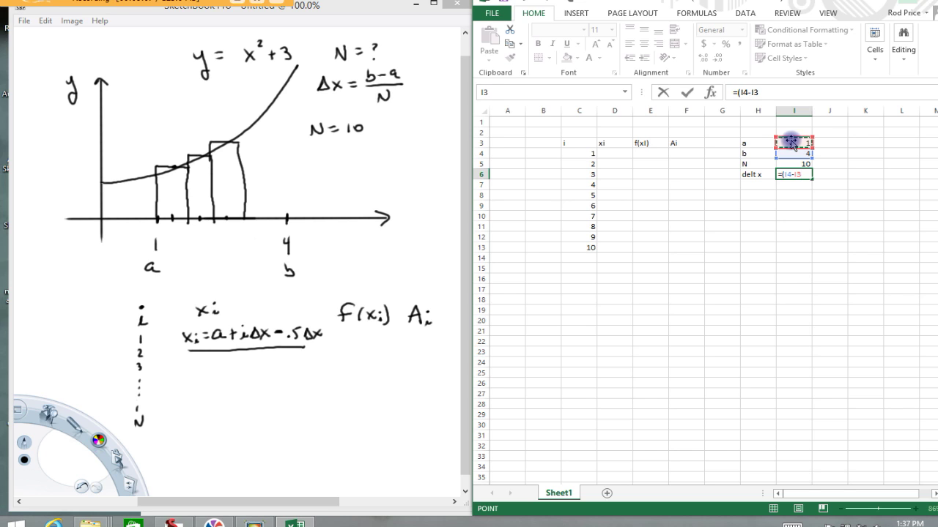
type(")/")
left_click(791, 164)
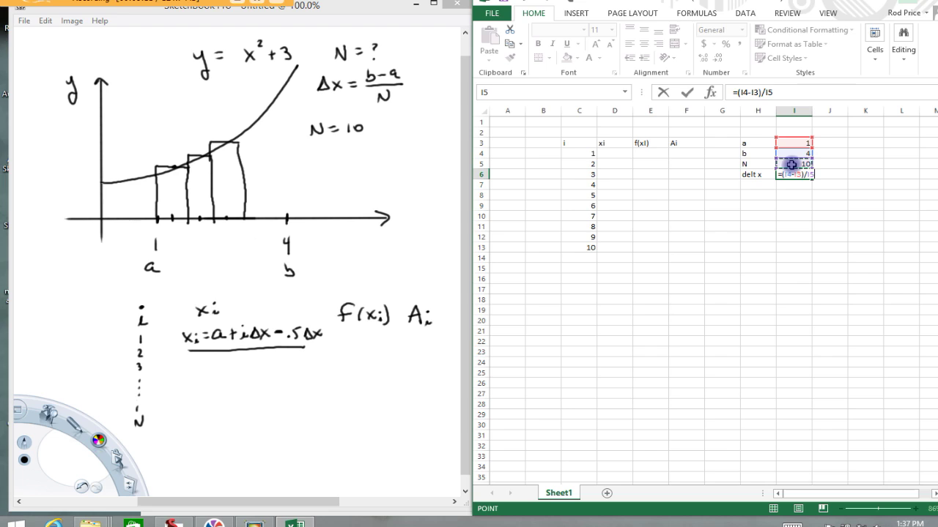
key("Return")
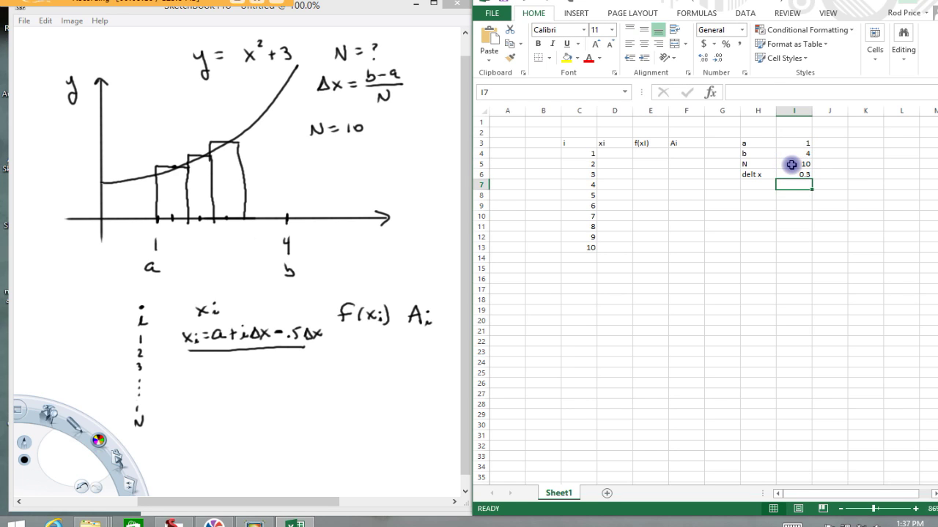
- Start a formula in D4, the first cell under the xi heading
left_click(616, 154)
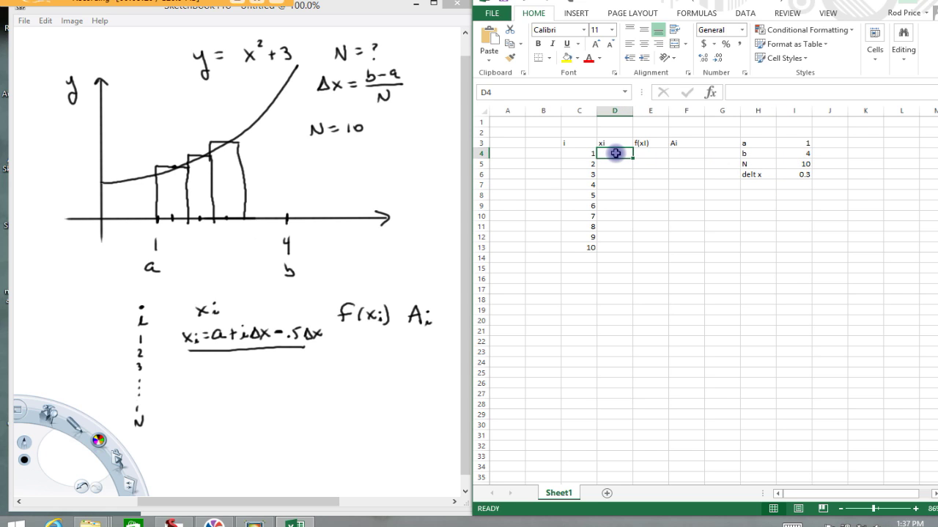
type("=")
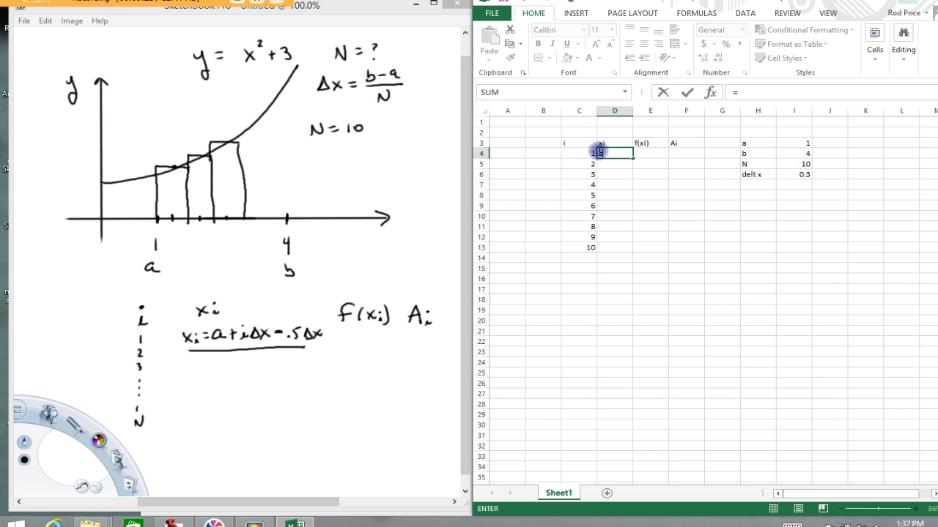
left_click(585, 152)
type("*")
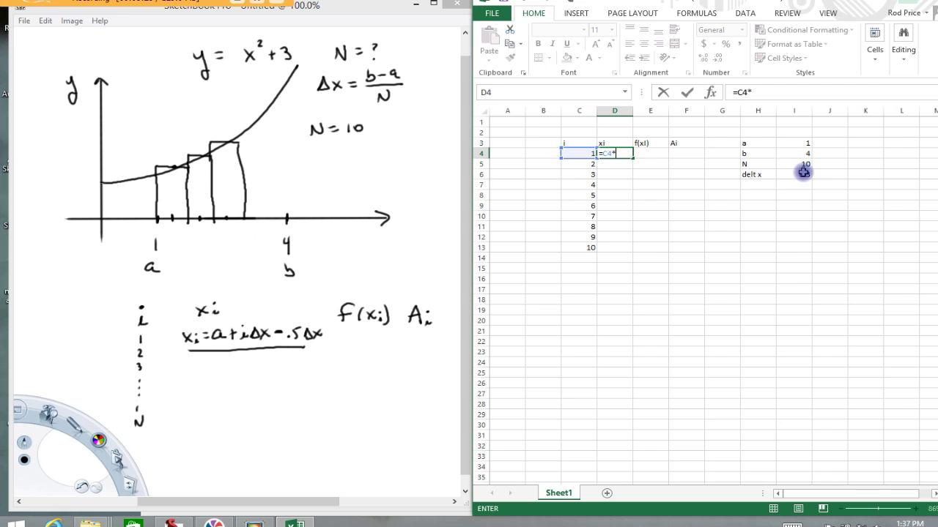
key("BackSpace")
key("BackSpace")
key("BackSpace")
- Complete the first xi midpoint in D4 with the formula =I3+C4*I6-0.5*I6
left_click(803, 143)
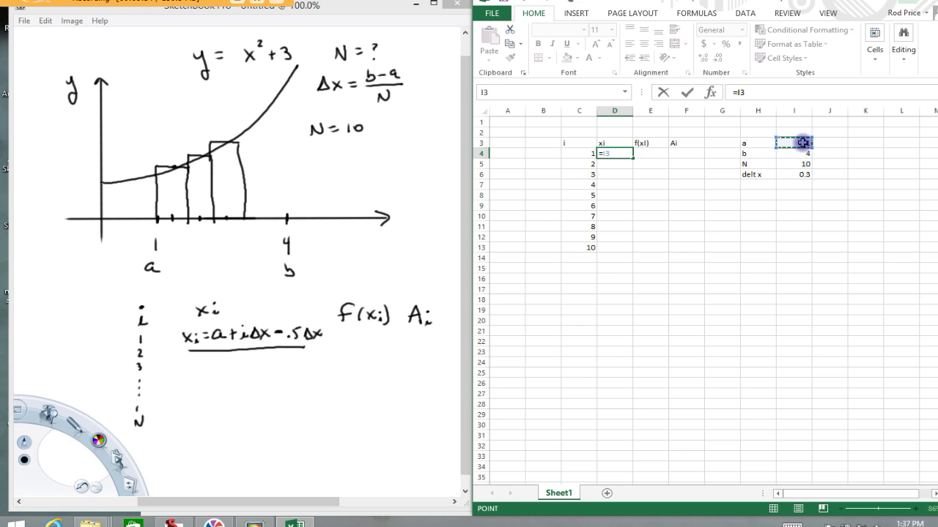
type("+")
left_click(585, 151)
type("*")
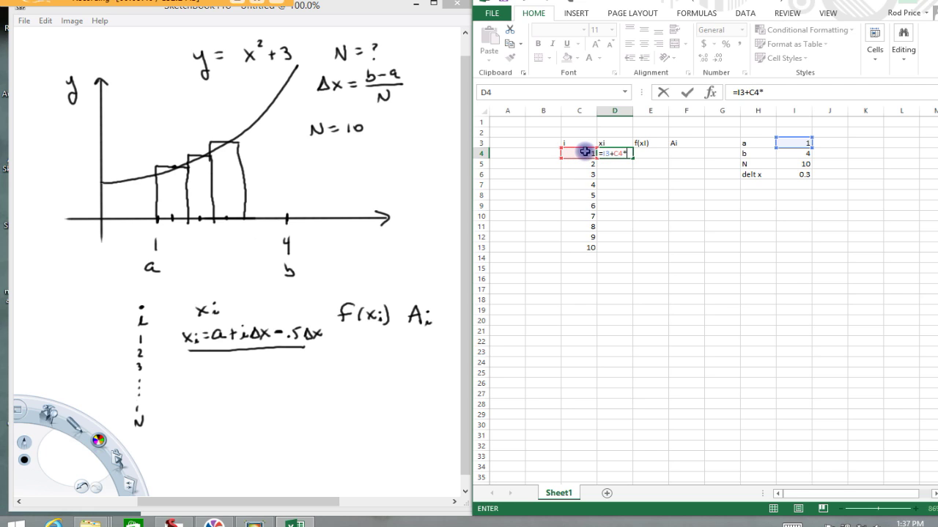
left_click(798, 174)
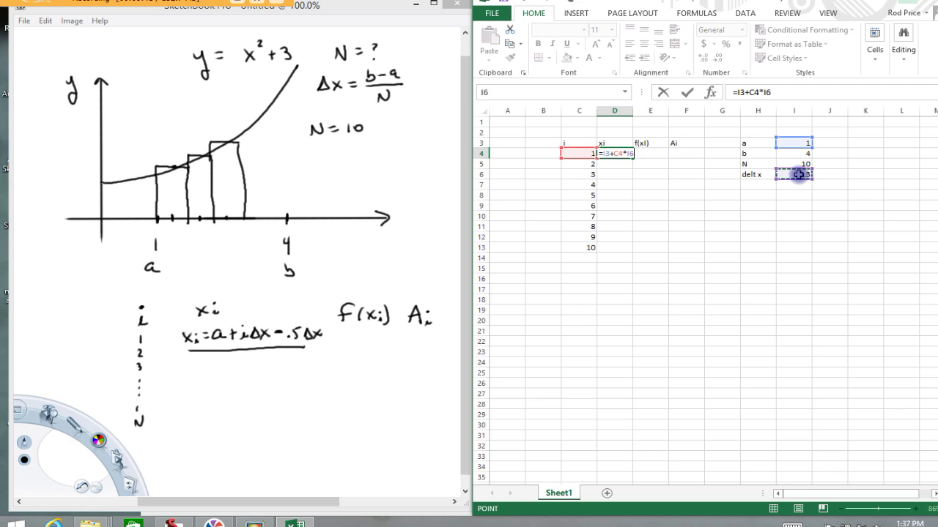
type("-.5*")
left_click(797, 174)
key("Return")
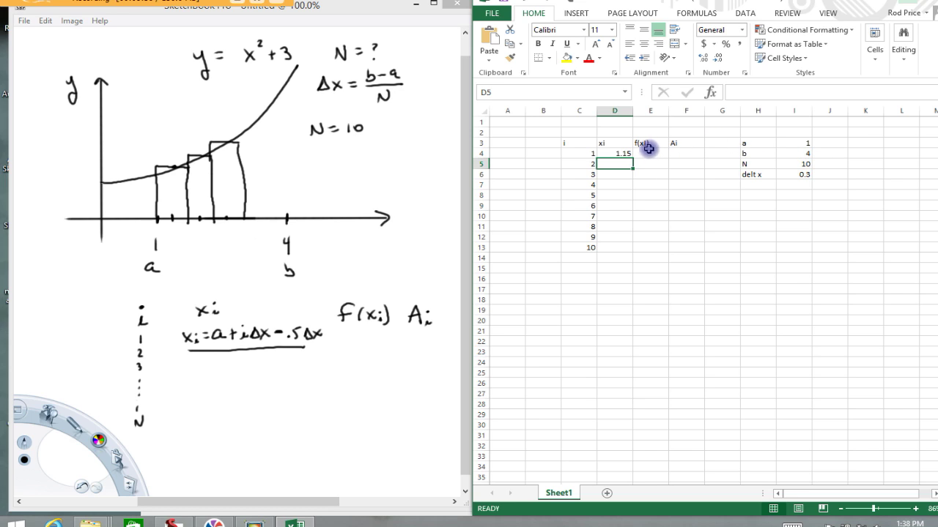
- Try copying the D4 formula with its relative references down to D13, and inspect the cell references in D9
left_click(624, 155)
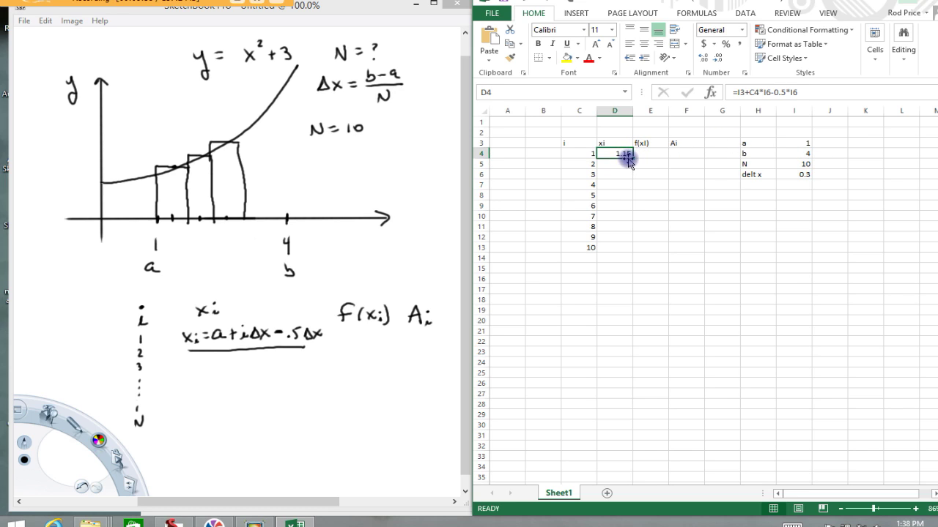
left_click_drag(629, 158, 623, 249)
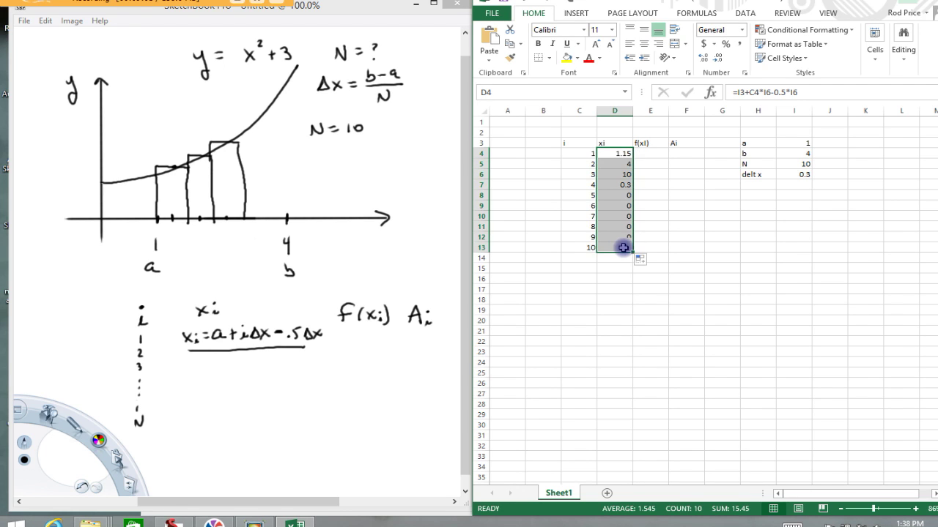
double_click(624, 204)
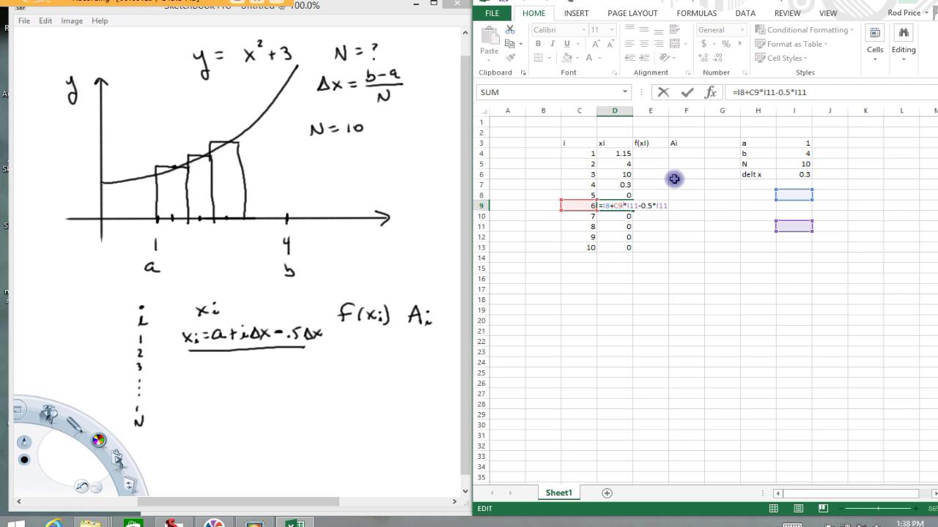
key("Escape")
- Make the I3 and I6 references absolute in D4, giving =$I$3+C4*$I$6-0.5*$I$6, and fill the formula down to D13
double_click(619, 152)
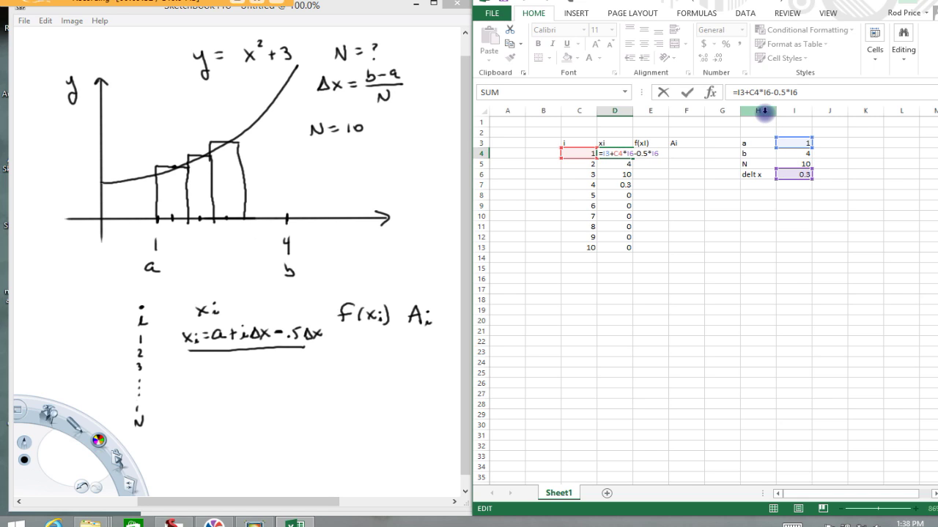
left_click(742, 93)
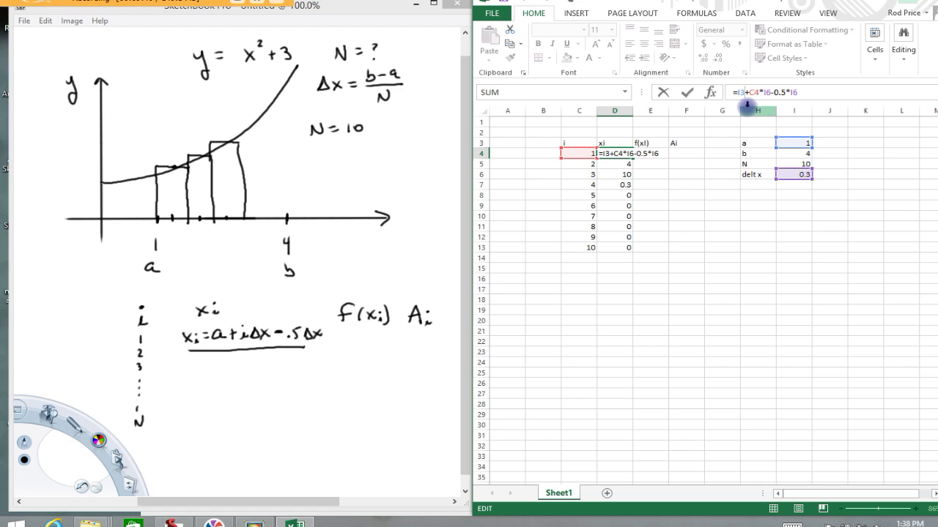
key("F4")
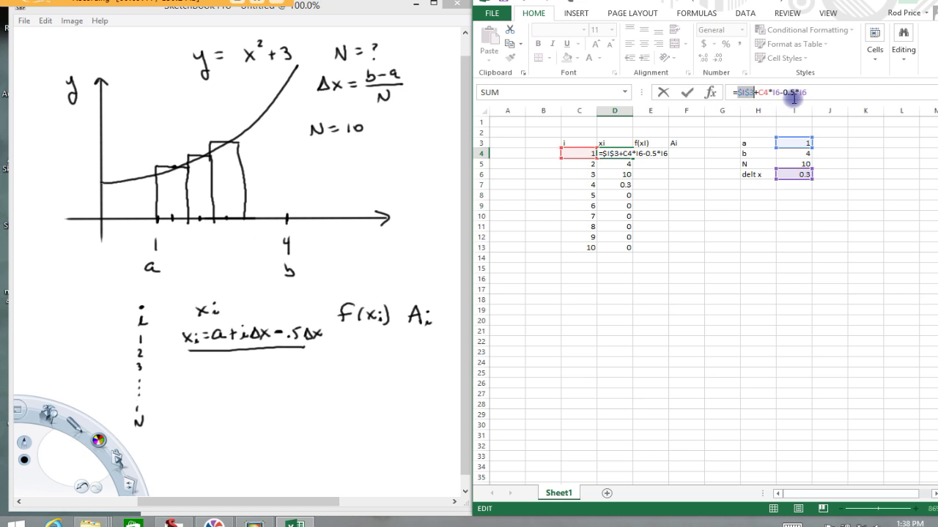
left_click(778, 92)
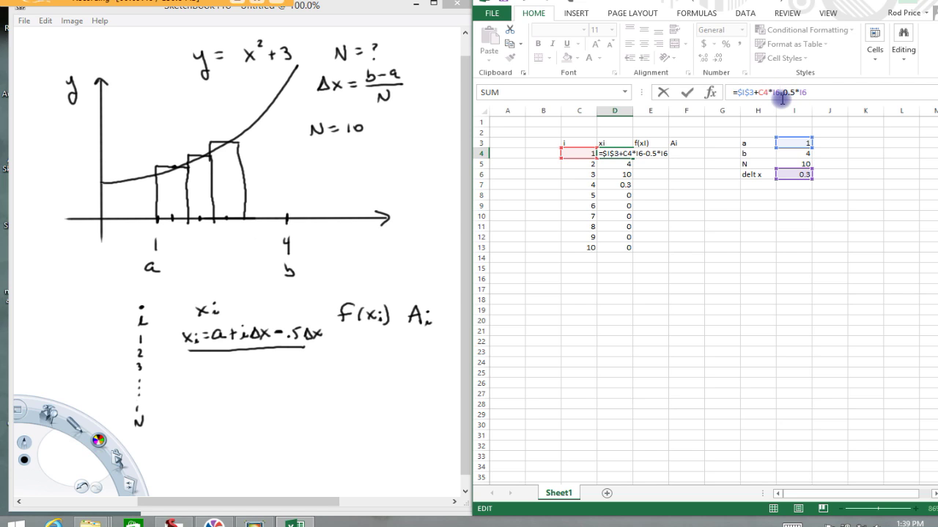
key("F4")
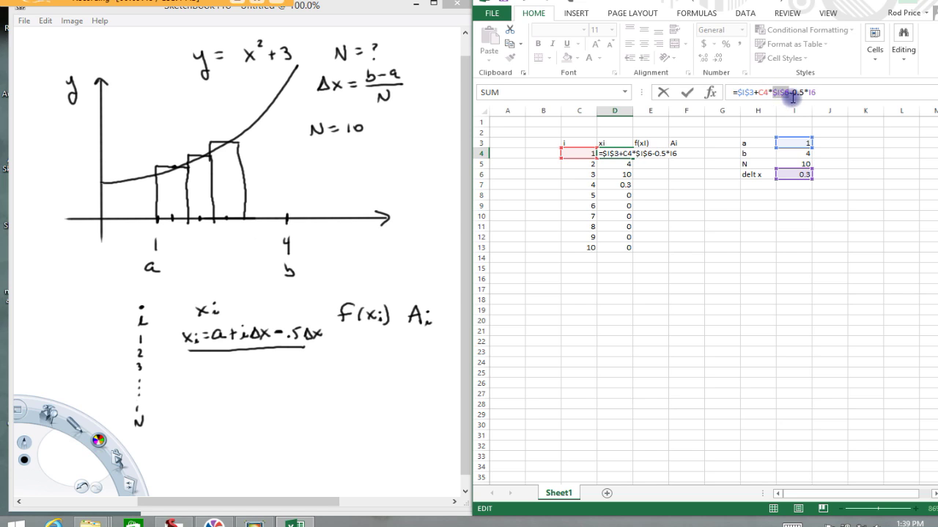
left_click(816, 92)
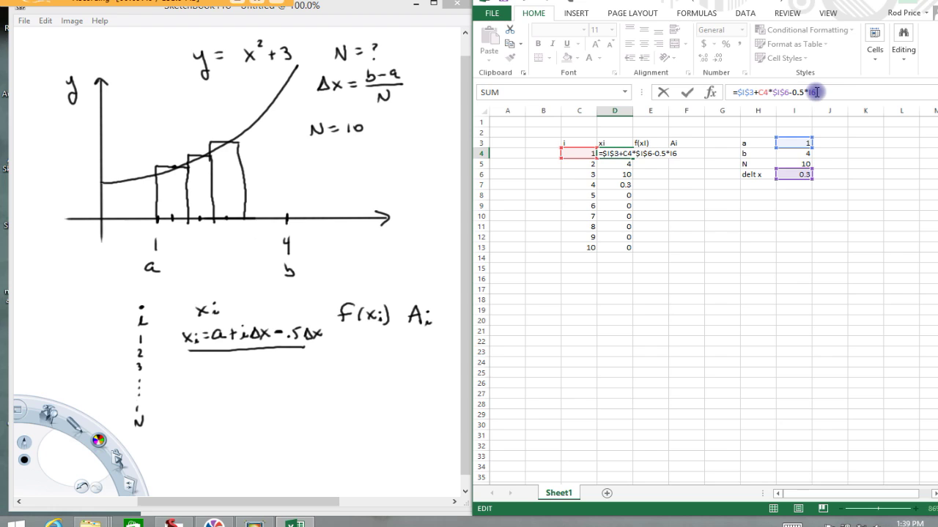
key("F4")
key("Return")
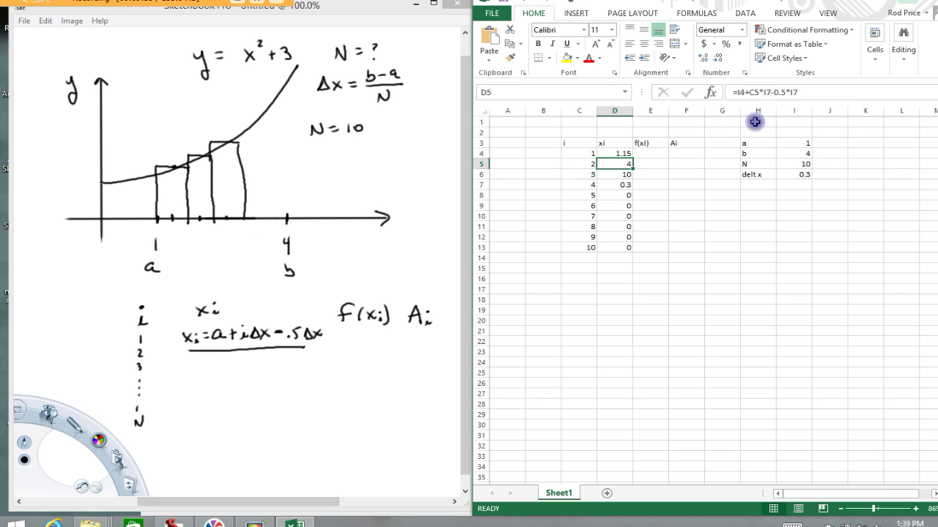
left_click(613, 154)
left_click_drag(633, 157, 626, 251)
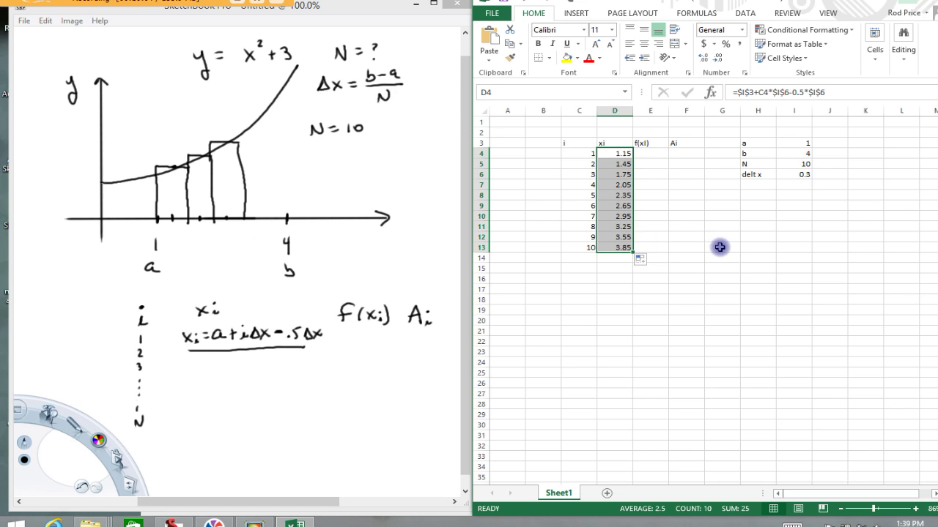
- Calculate f(xi) in E4 with the formula =D4^2+3 and fill it down to E13
left_click(658, 154)
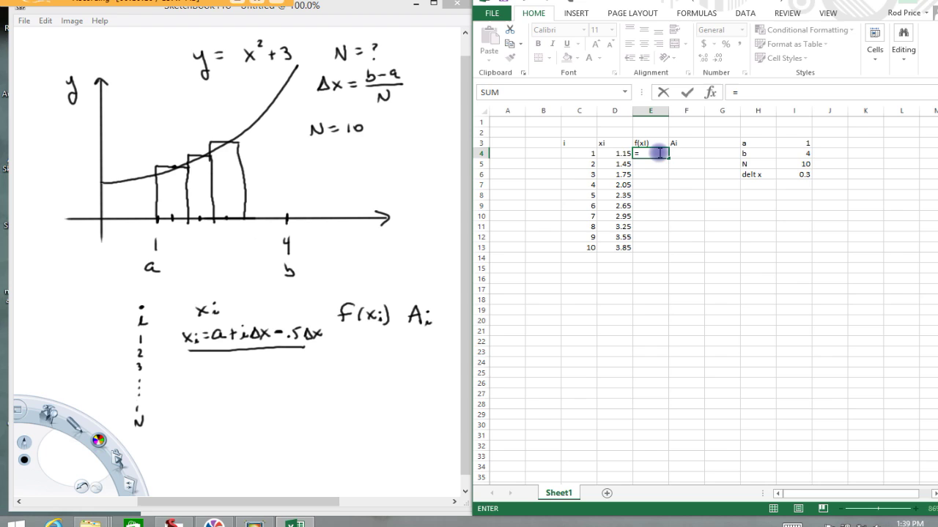
left_click(619, 152)
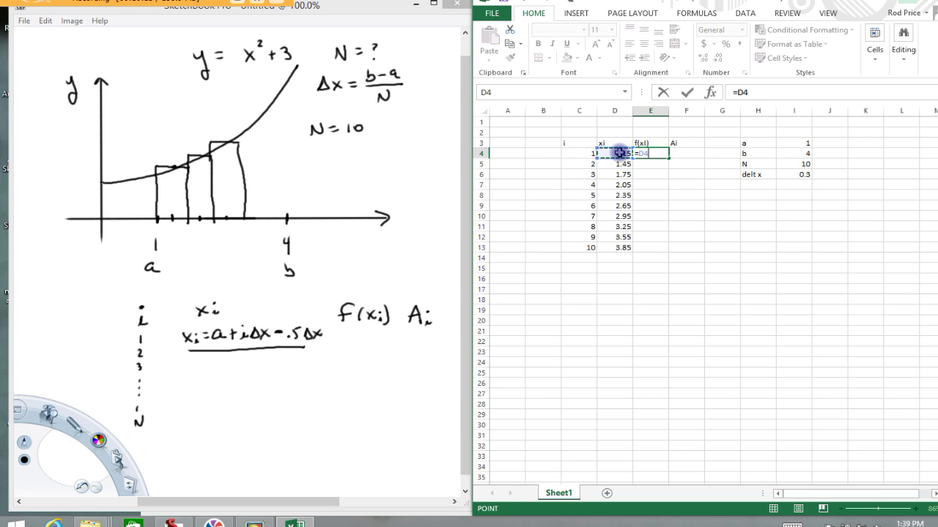
type("^2")
type("+3")
key("Return")
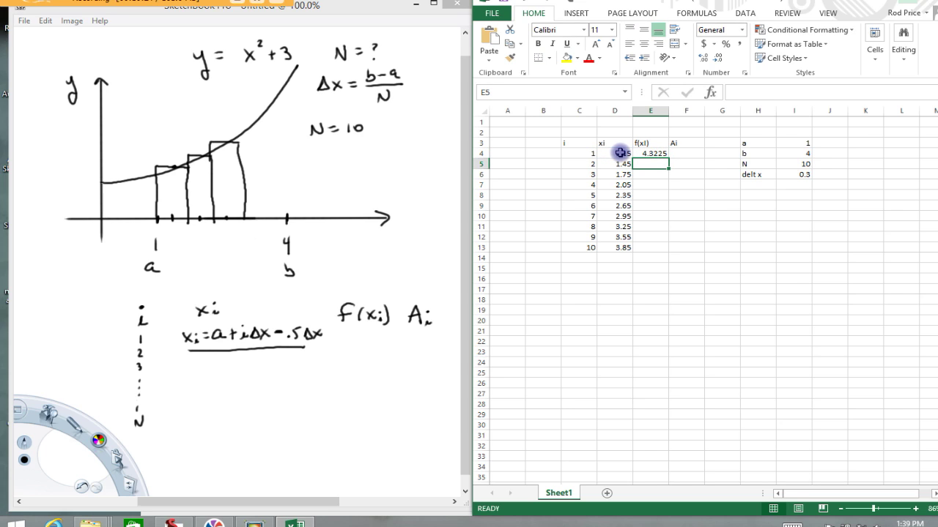
left_click(643, 152)
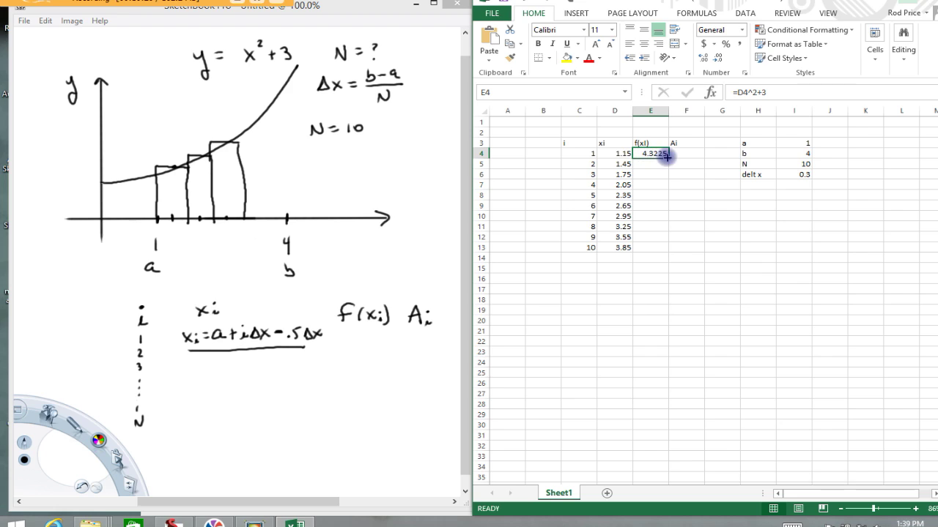
left_click_drag(667, 157, 648, 249)
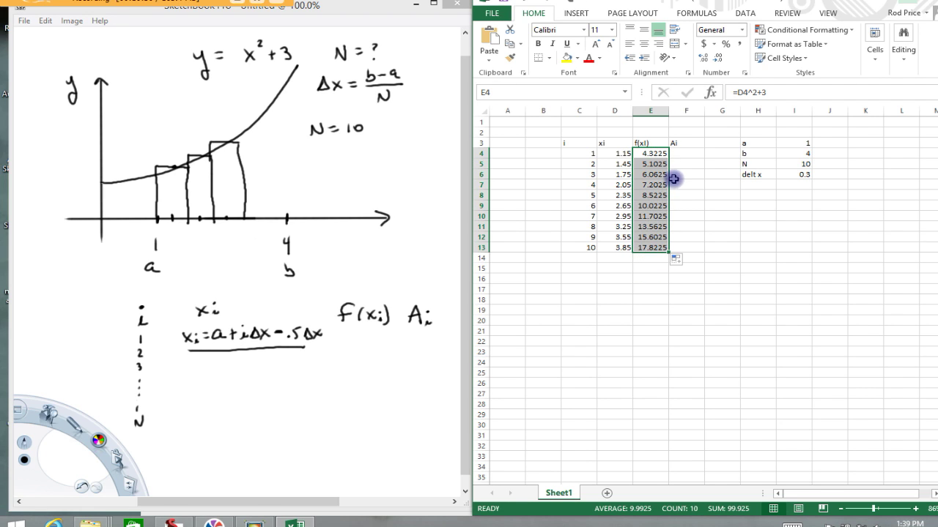
- Calculate the rectangle area Ai in F4 with the formula =E4*$I$6 and fill it down to F13
left_click(682, 156)
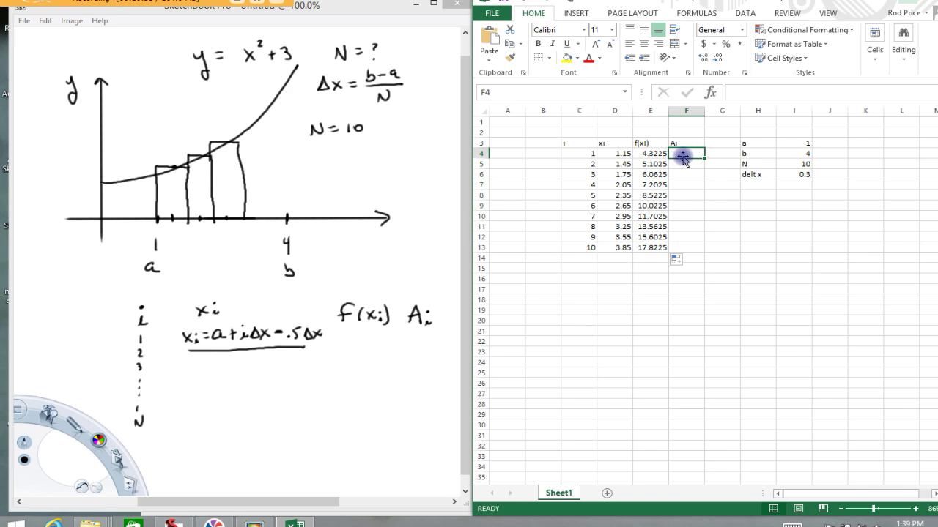
type("=")
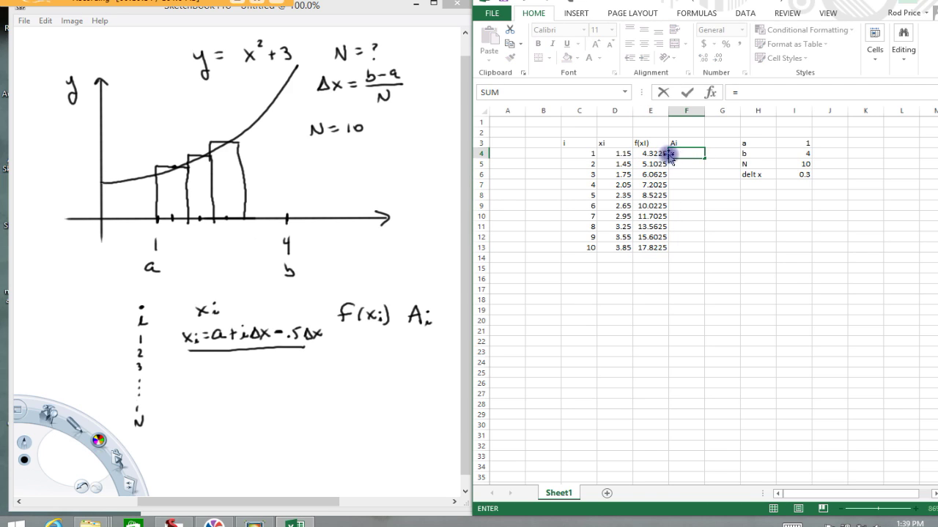
left_click(652, 154)
type("*")
left_click(788, 174)
key("F4")
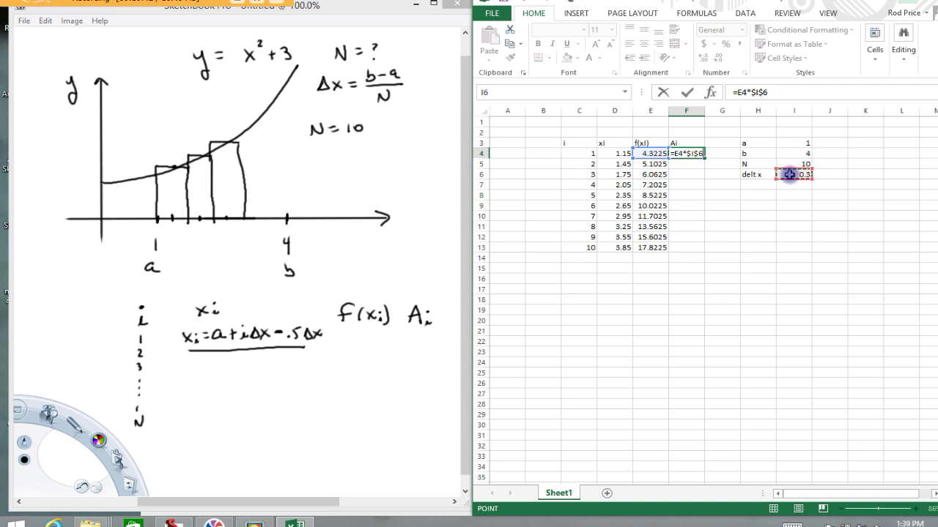
key("Return")
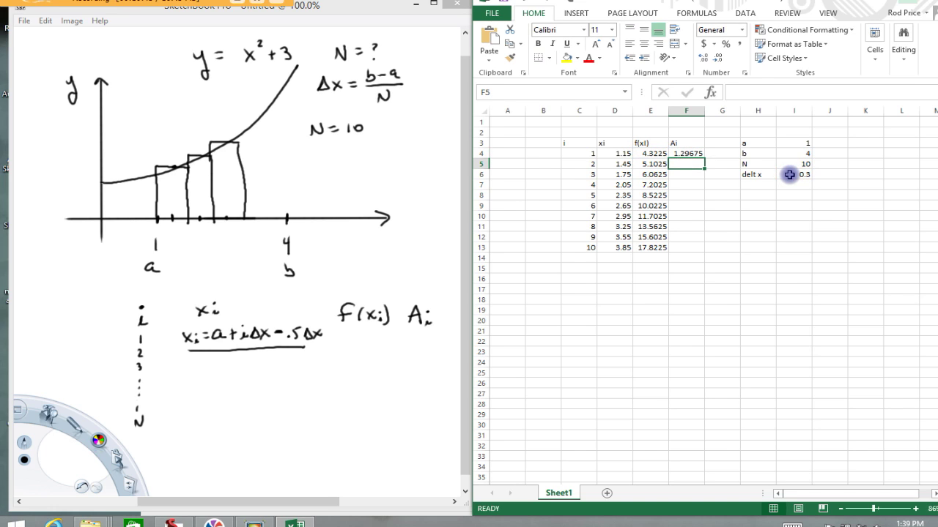
left_click(693, 153)
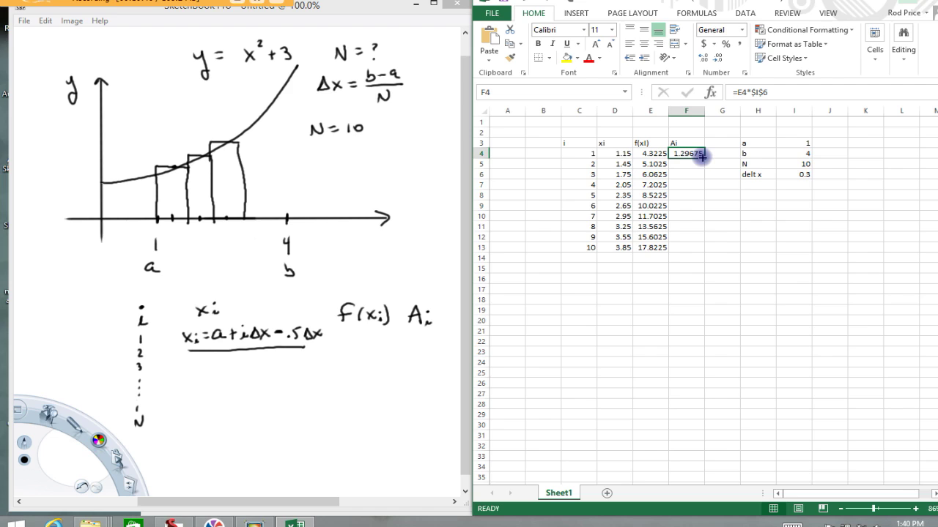
left_click_drag(704, 158, 706, 248)
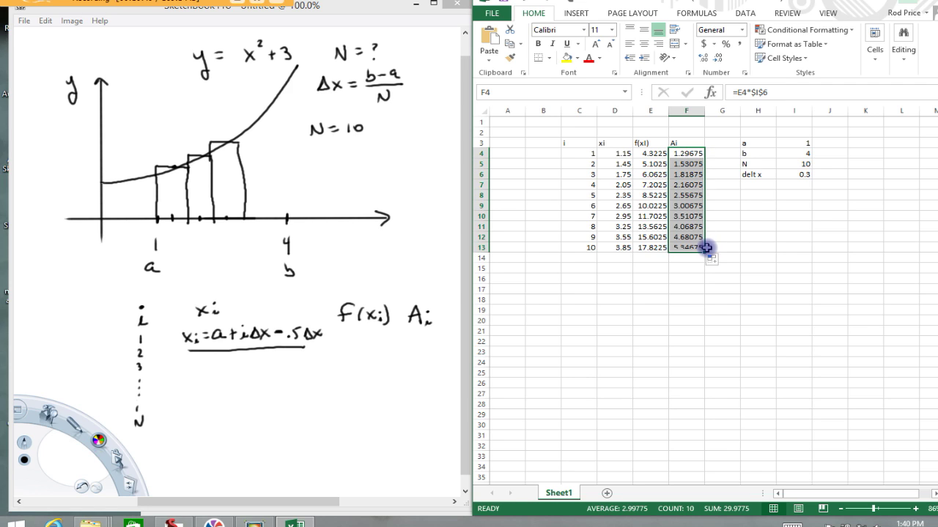
- Enter the label Atotal in H12
left_click(755, 237)
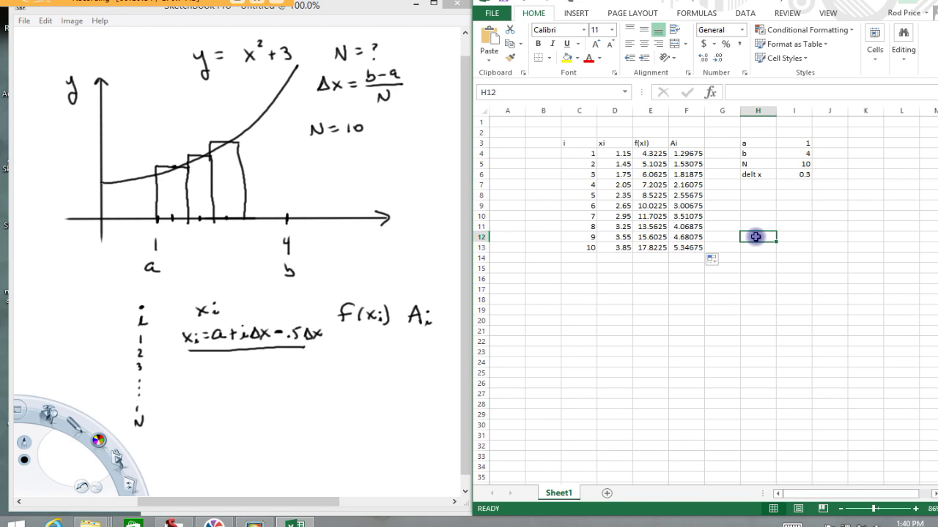
type("Atp")
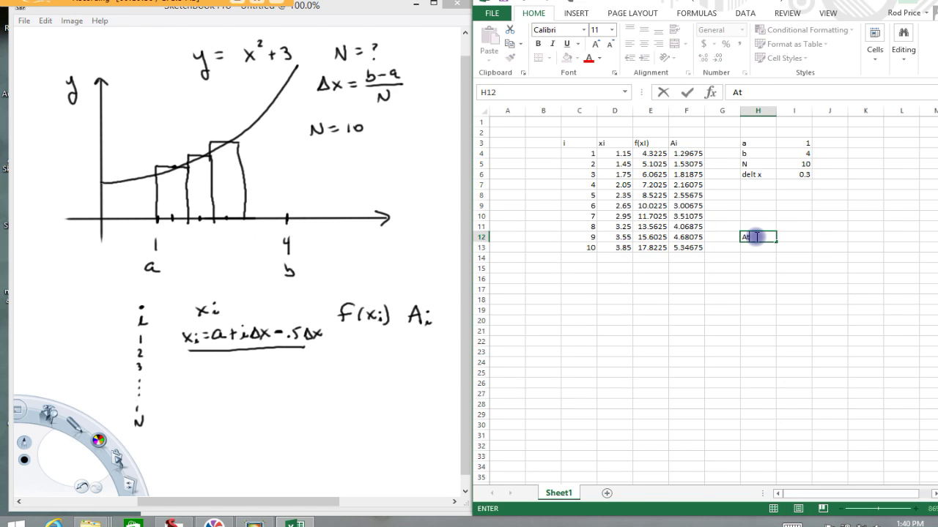
key("BackSpace")
type("tot")
key("BackSpace")
key("BackSpace")
key("BackSpace")
type("otal")
key("Tab")
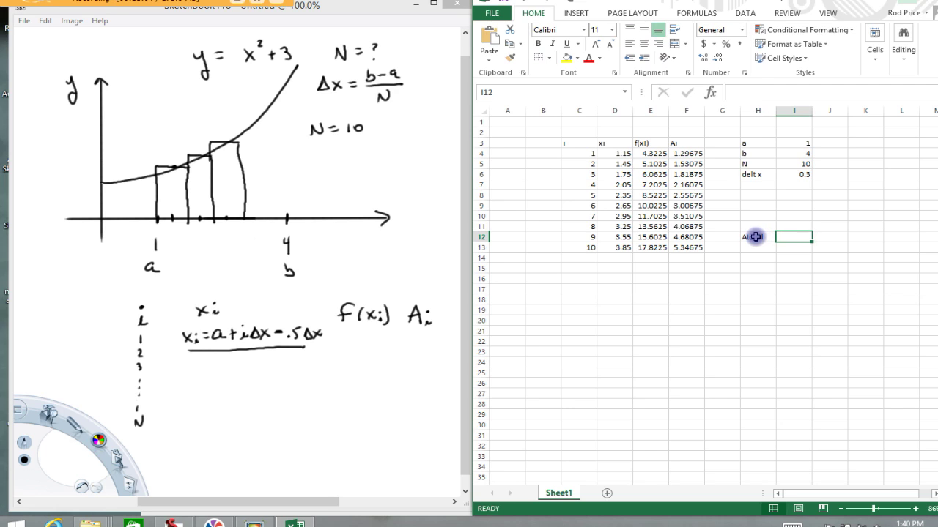
- Add up the rectangle areas F4 to F13 in I12 with the SUM function
type("=sum(")
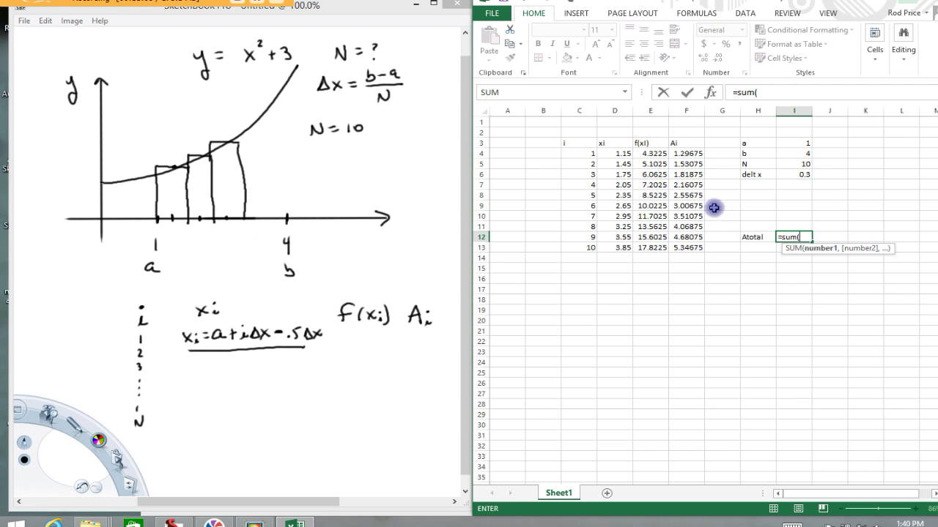
left_click(689, 154)
left_click_drag(688, 162, 694, 249)
key("Return")
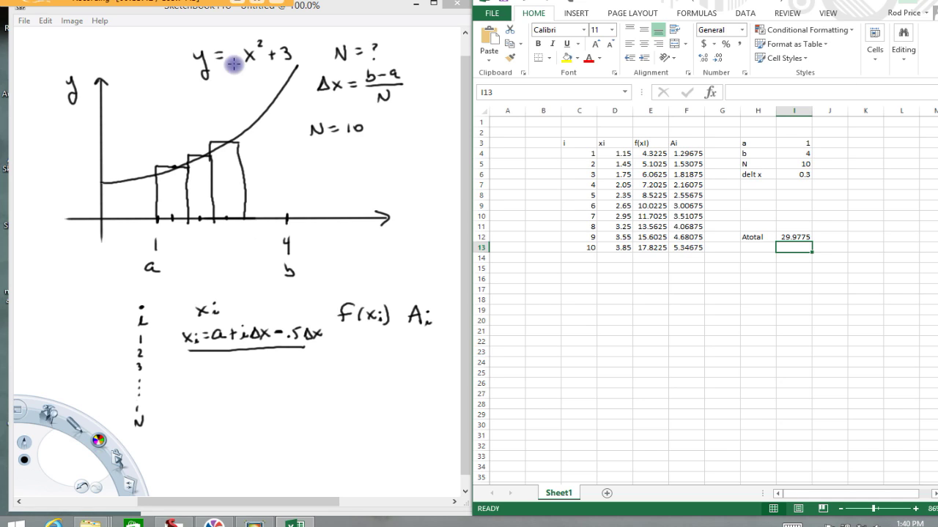
- Switch to SketchBook and handwrite the integral of sin √x dx from 0 to π² below N = 10, underlining sin √x
left_click_drag(231, 71, 293, 64)
left_click(75, 479)
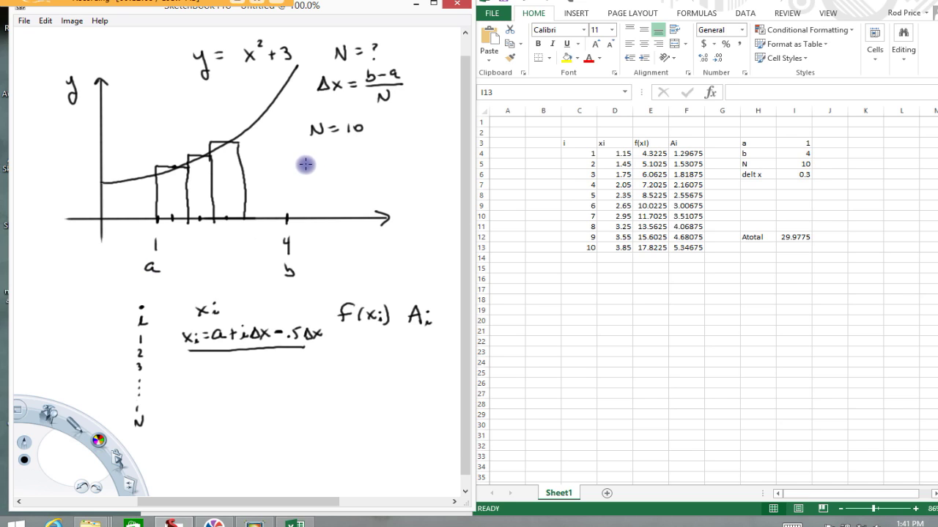
left_click_drag(311, 159, 308, 195)
mouse_move(297, 151)
left_mouse_down()
mouse_move(316, 148)
mouse_move(325, 175)
mouse_move(339, 173)
left_mouse_up()
mouse_move(341, 170)
left_mouse_down()
mouse_move(367, 163)
mouse_move(365, 175)
left_mouse_up()
mouse_move(367, 170)
left_mouse_down()
mouse_move(359, 175)
mouse_move(396, 174)
left_mouse_up()
left_click_drag(397, 168, 390, 172)
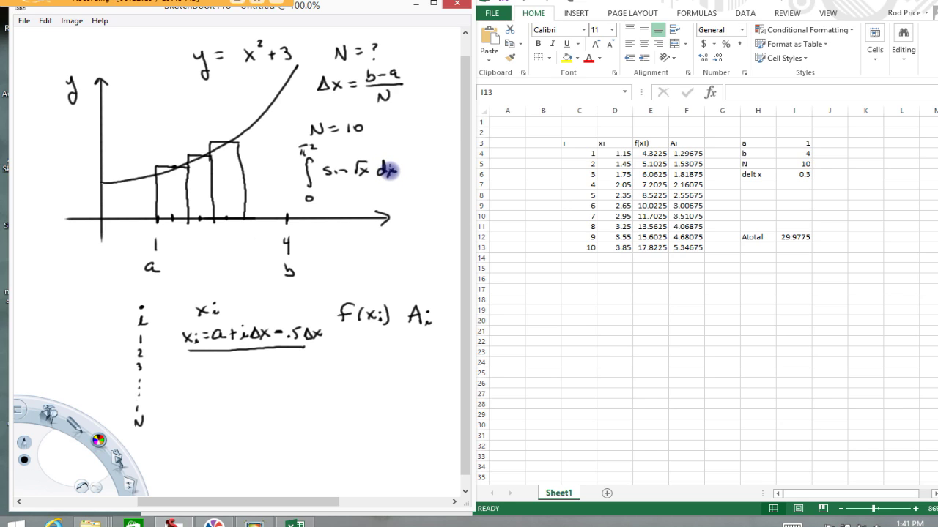
left_click_drag(324, 187, 362, 182)
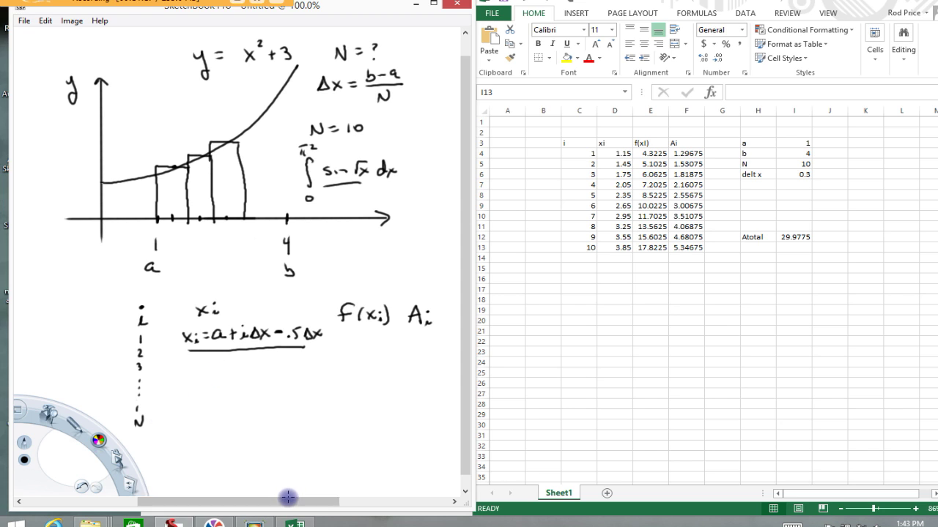
left_click(255, 522)
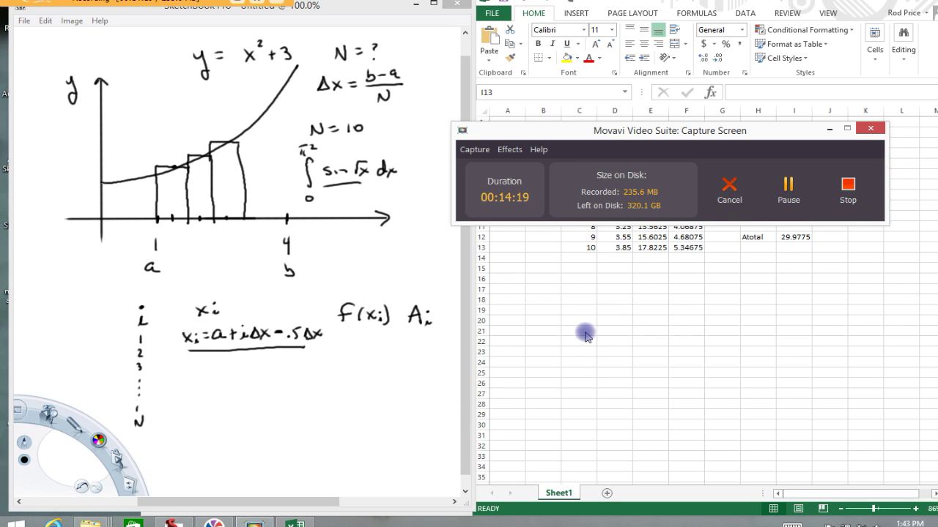